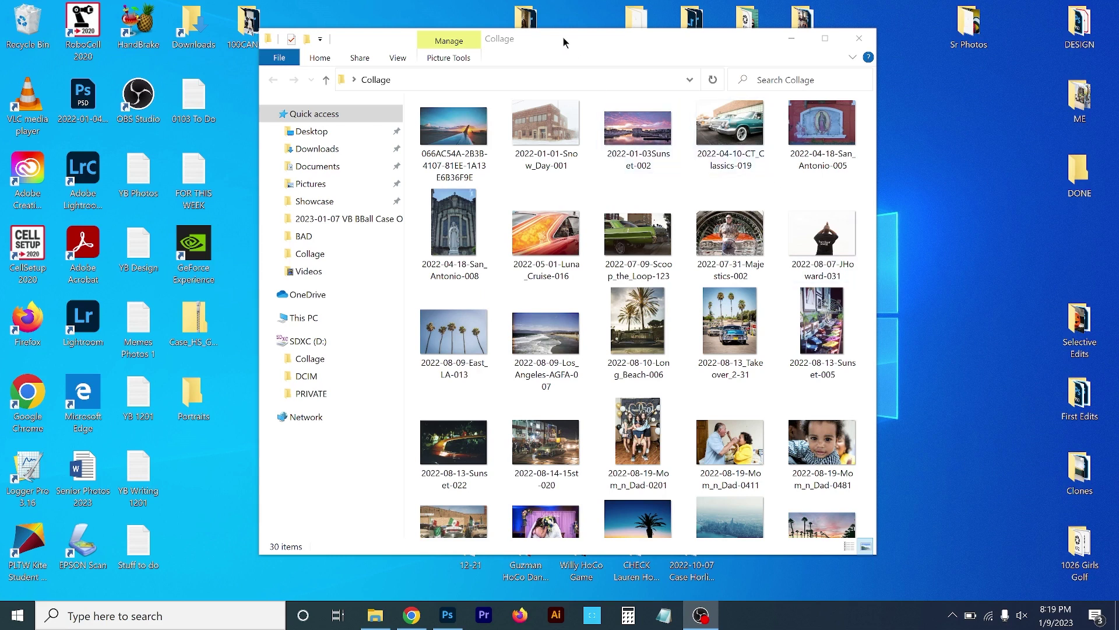
Step: Maximize the Collage folder window to look over the photos available for the project
left_click(594, 128)
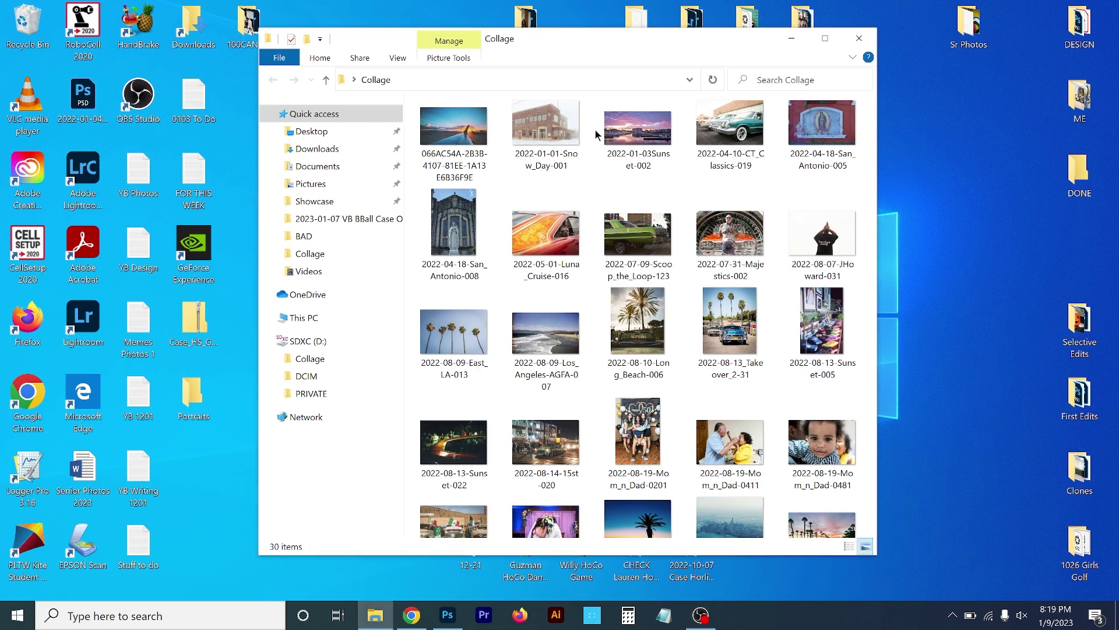
key("super+Up")
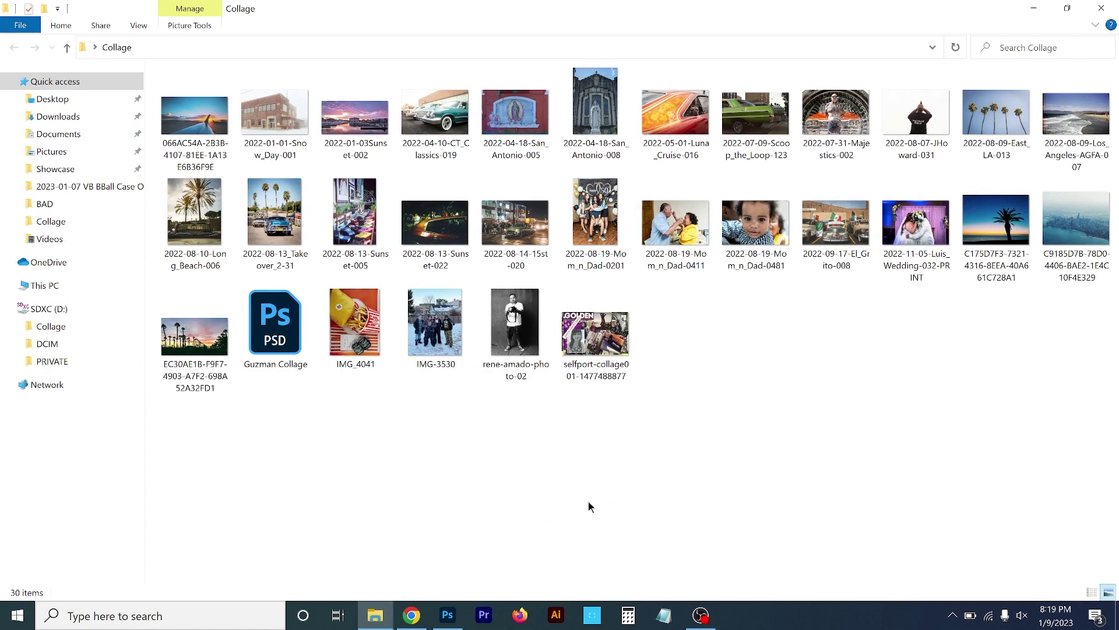
Step: Switch to Photoshop and create a new document 2000 by 2000 pixels at 300 pixels per inch
left_click(445, 616)
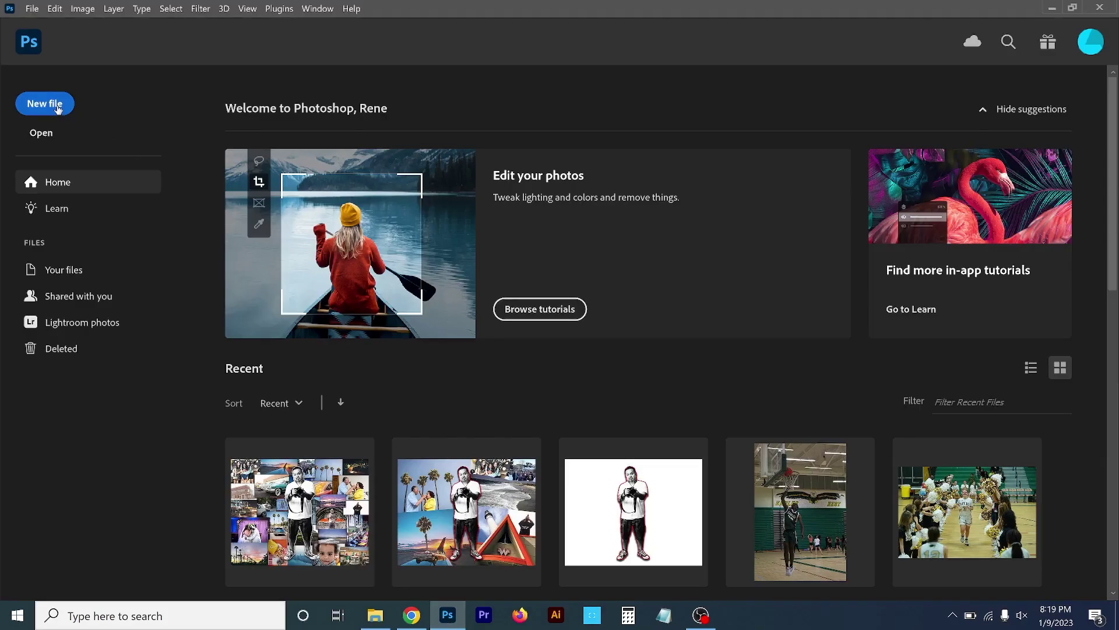
left_click(58, 109)
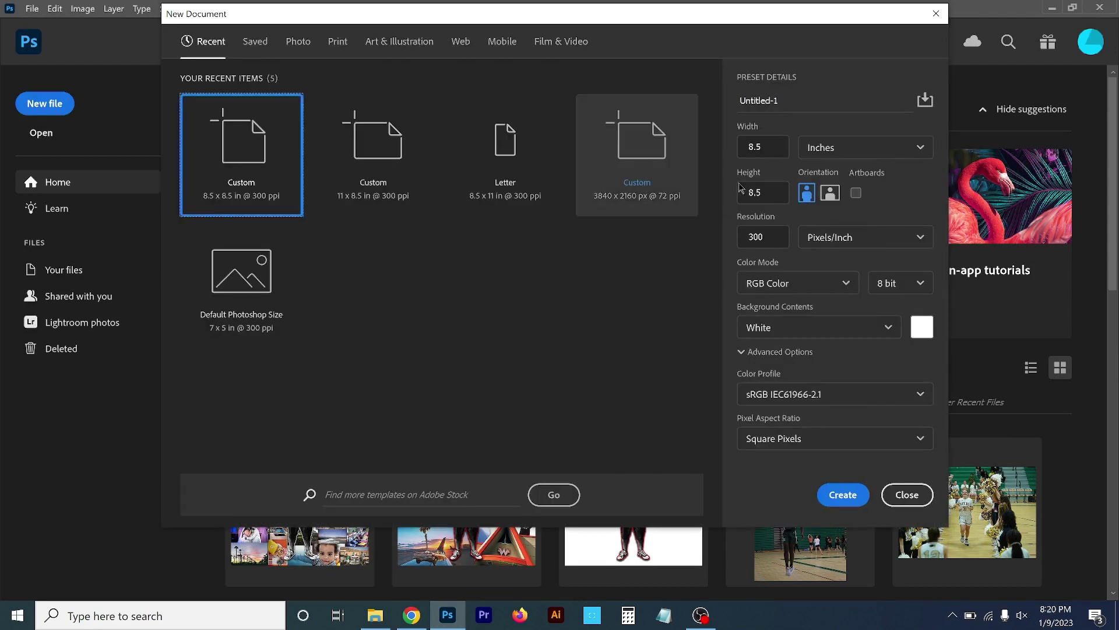
left_click(820, 149)
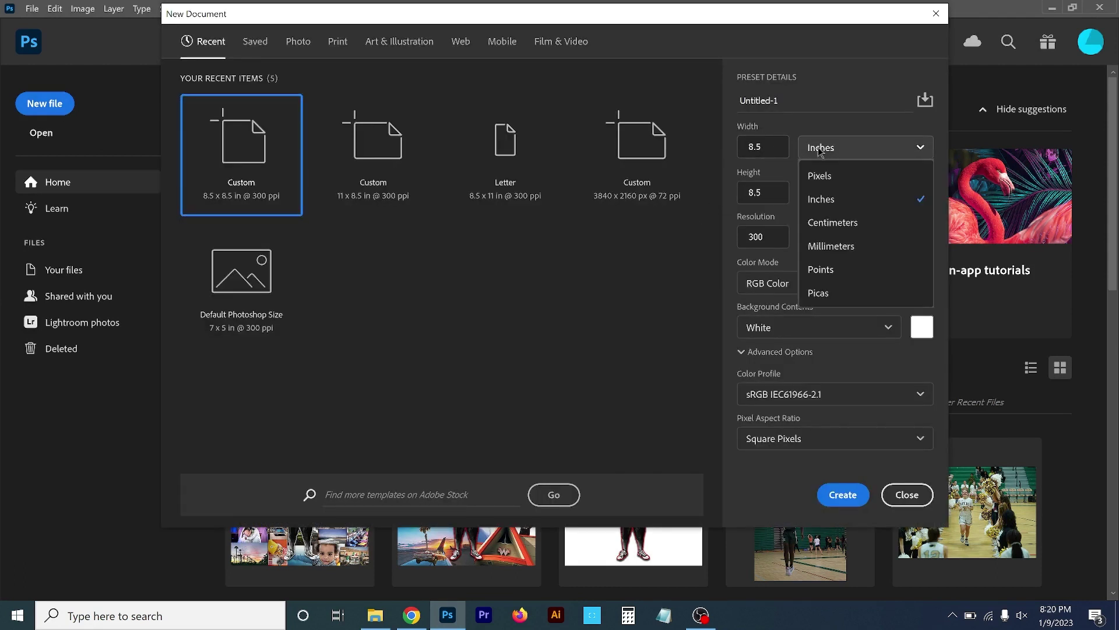
left_click(823, 178)
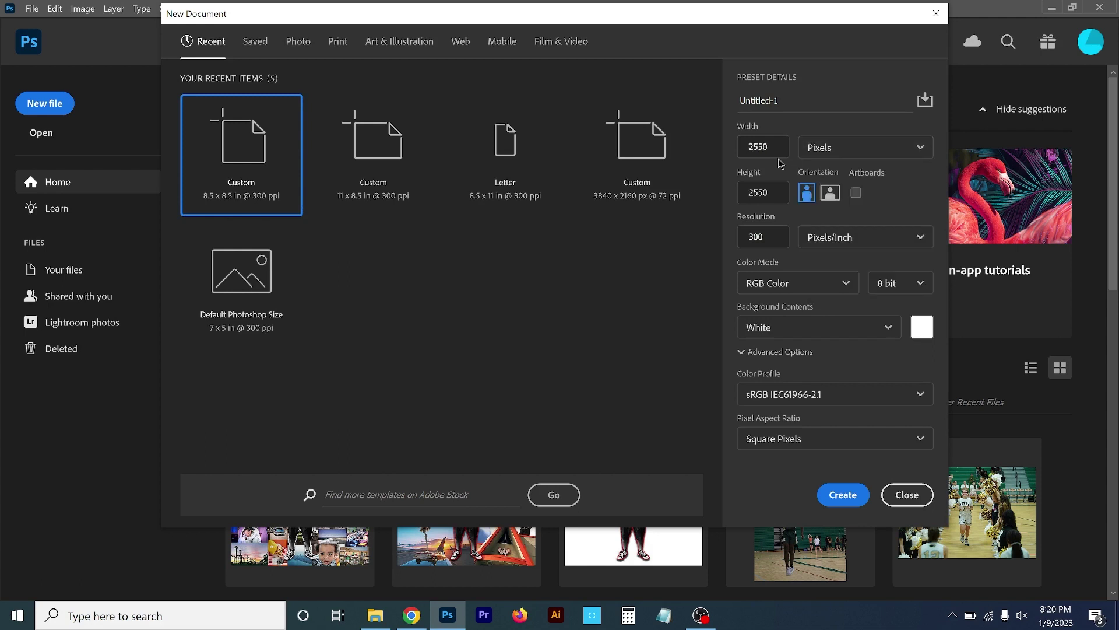
left_click_drag(772, 148, 740, 148)
type("2000")
left_click_drag(768, 192, 753, 199)
type("000")
left_click_drag(770, 238, 745, 240)
key("Return")
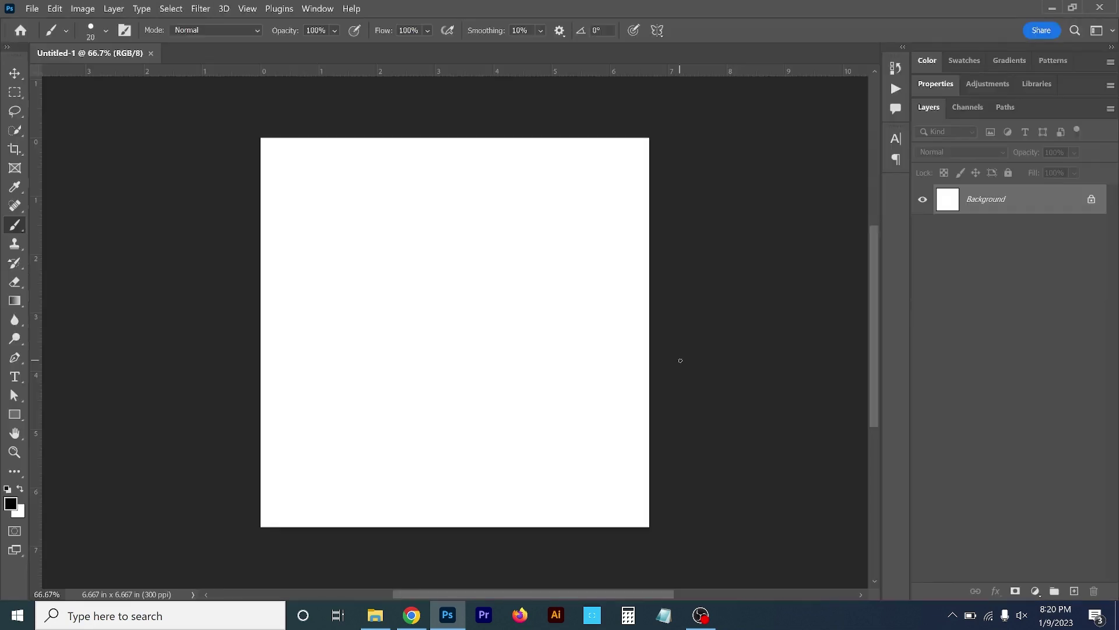
Step: Place the airplane wing sunset photo from the Collage folder onto the blank canvas
left_click(16, 75)
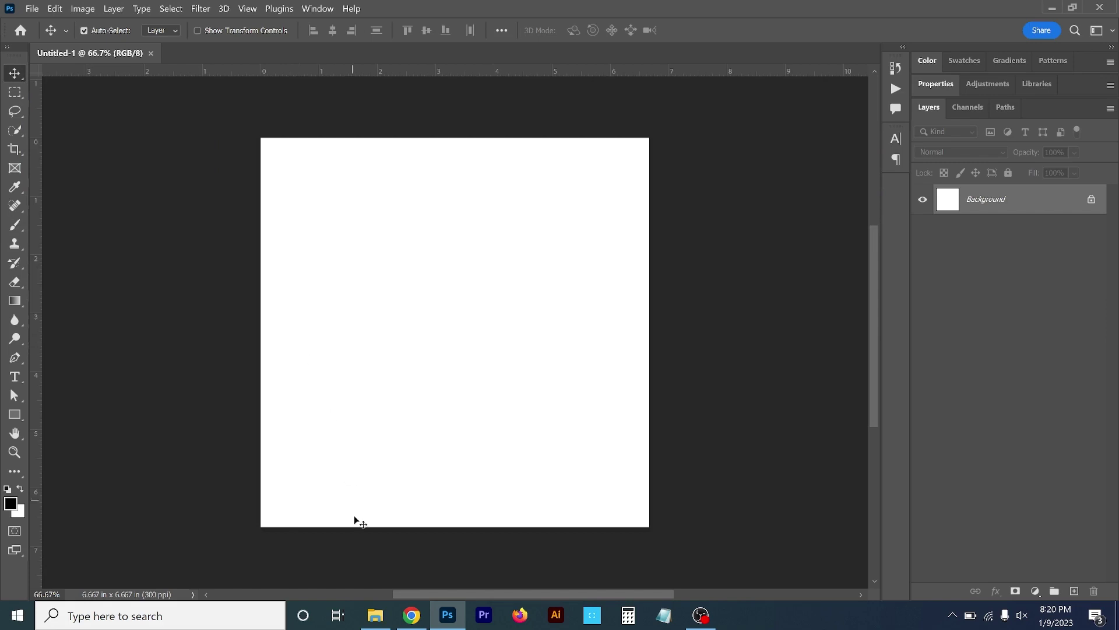
left_click(374, 615)
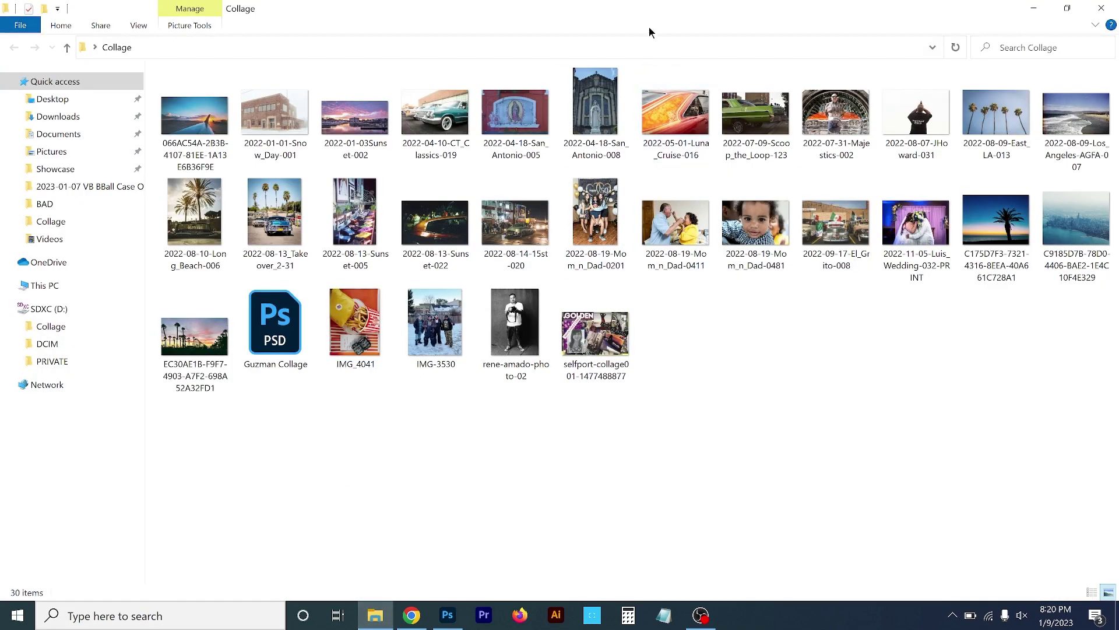
left_click_drag(629, 16, 833, 33)
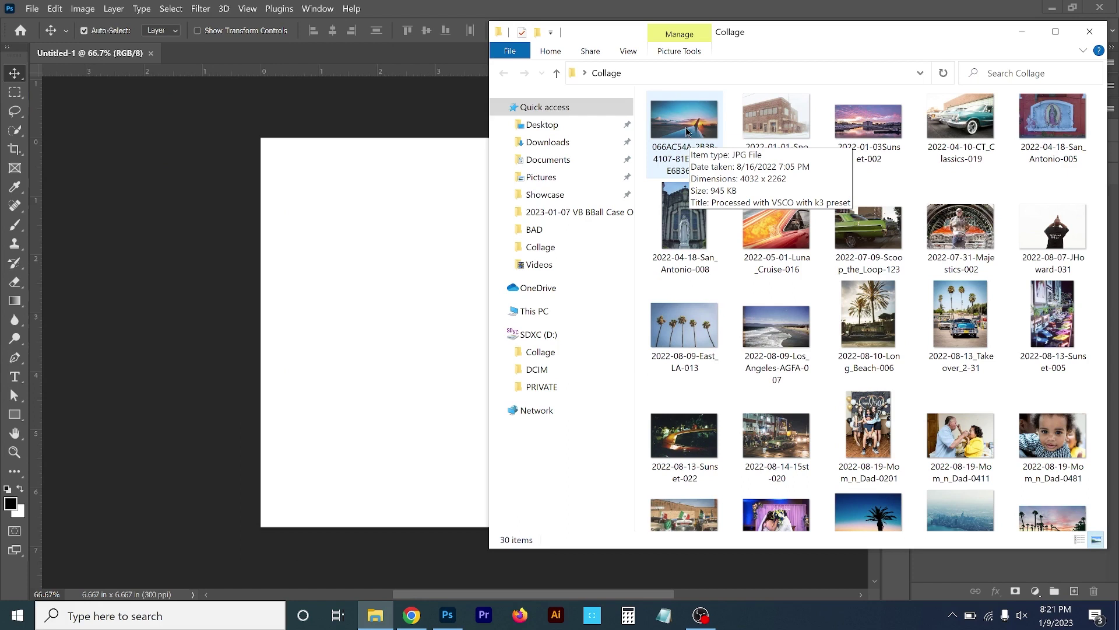
left_click_drag(686, 131, 379, 301)
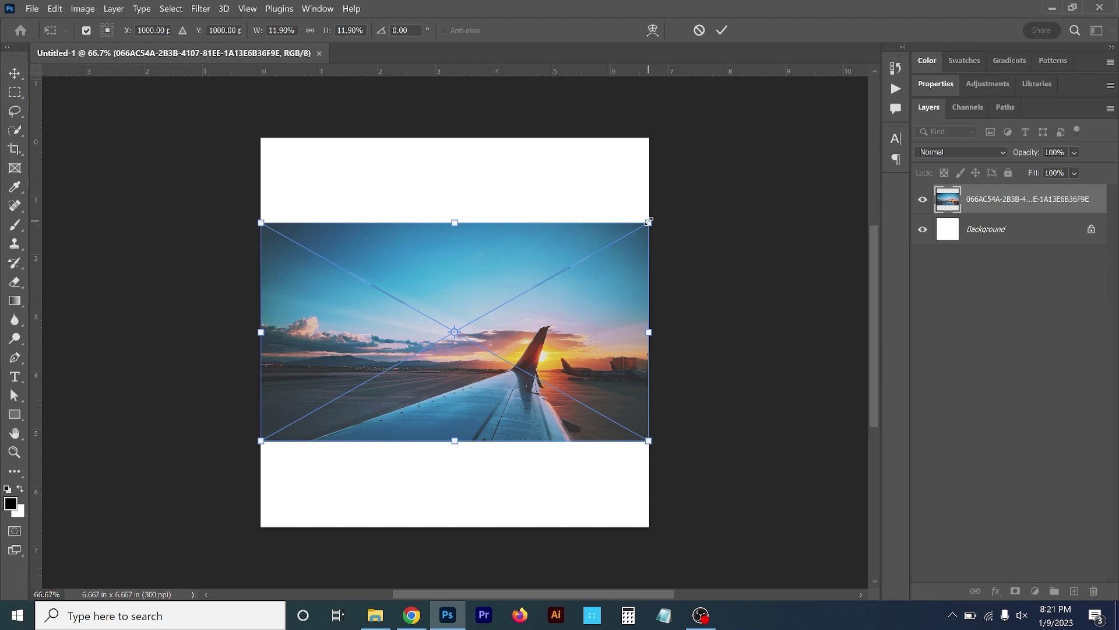
Step: Scale the placed airplane photo to about 4.62%, fit it into the canvas's bottom-left corner and commit the placement
left_click_drag(648, 221, 437, 364)
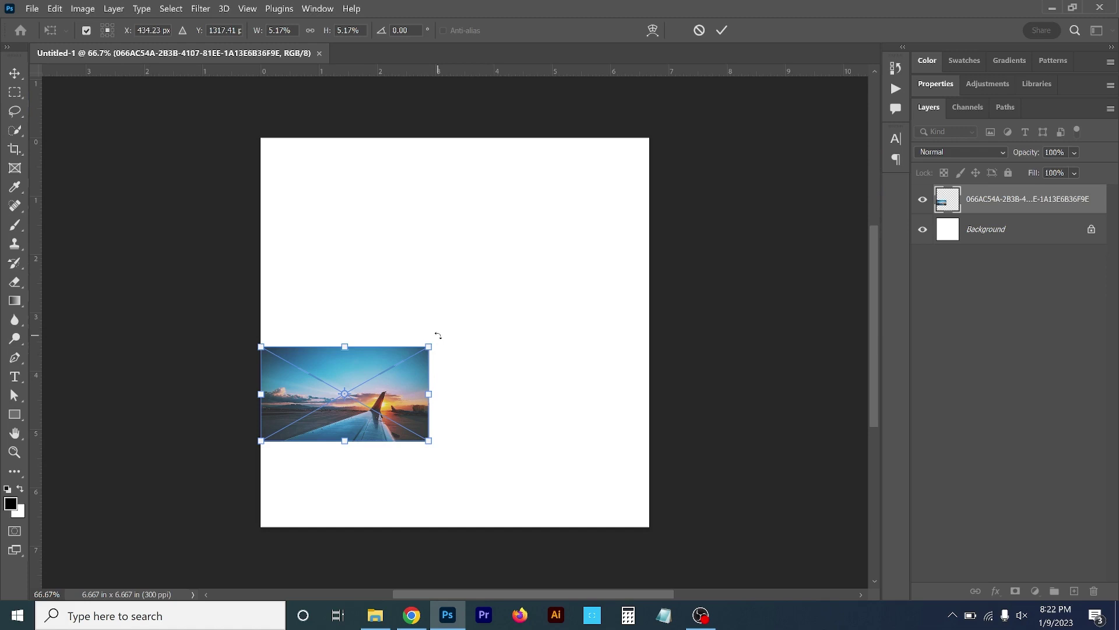
left_click_drag(437, 335, 412, 317)
key("ctrl+z")
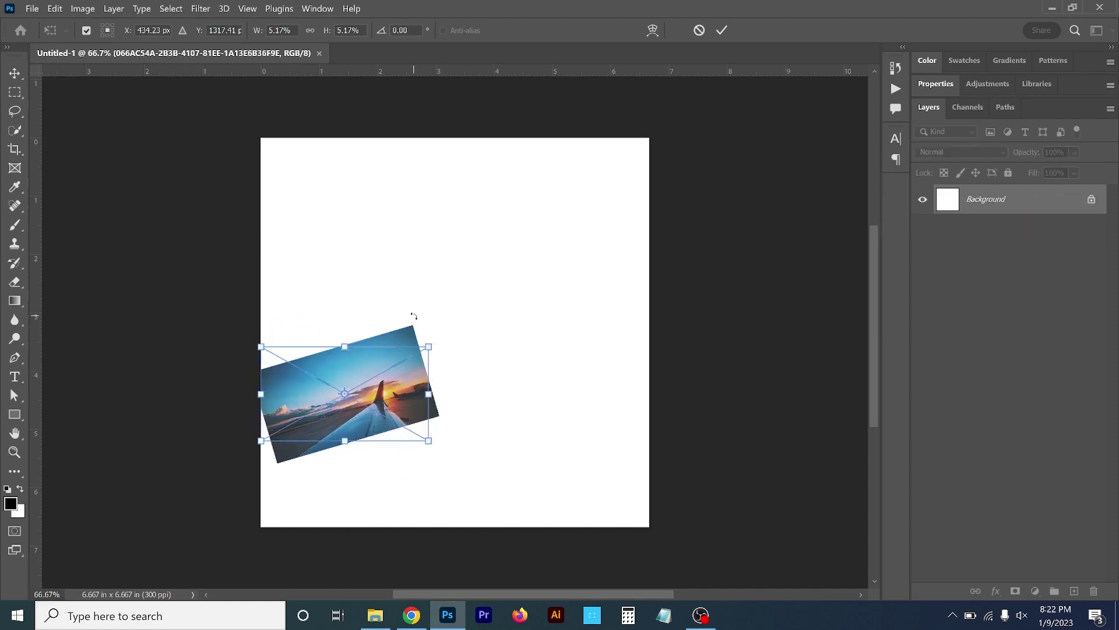
left_click_drag(344, 393, 383, 404)
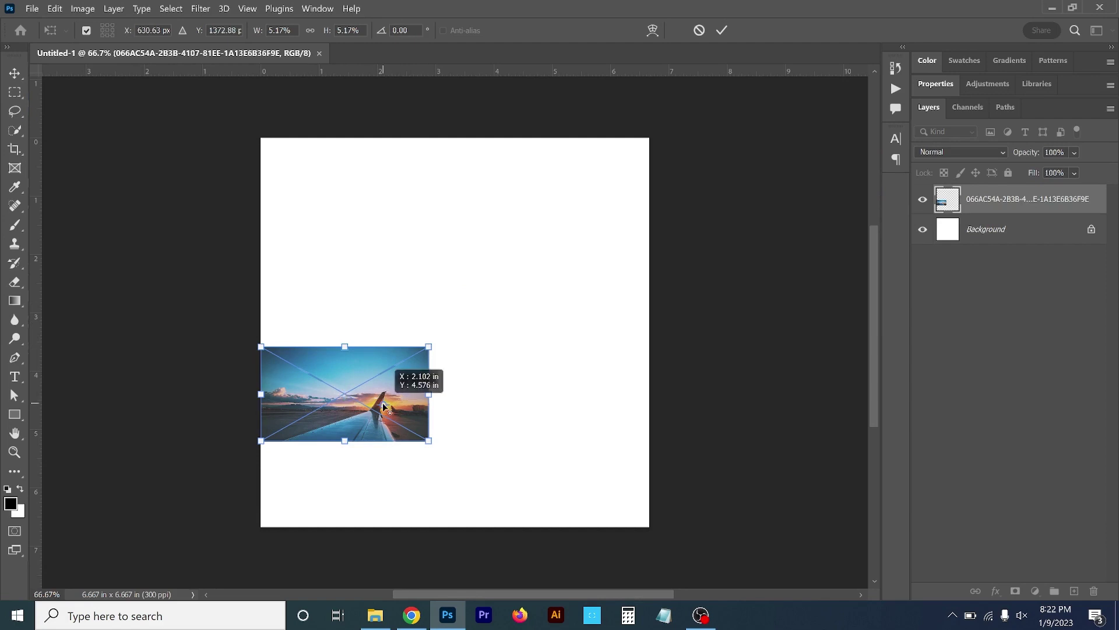
left_click_drag(382, 402, 383, 404)
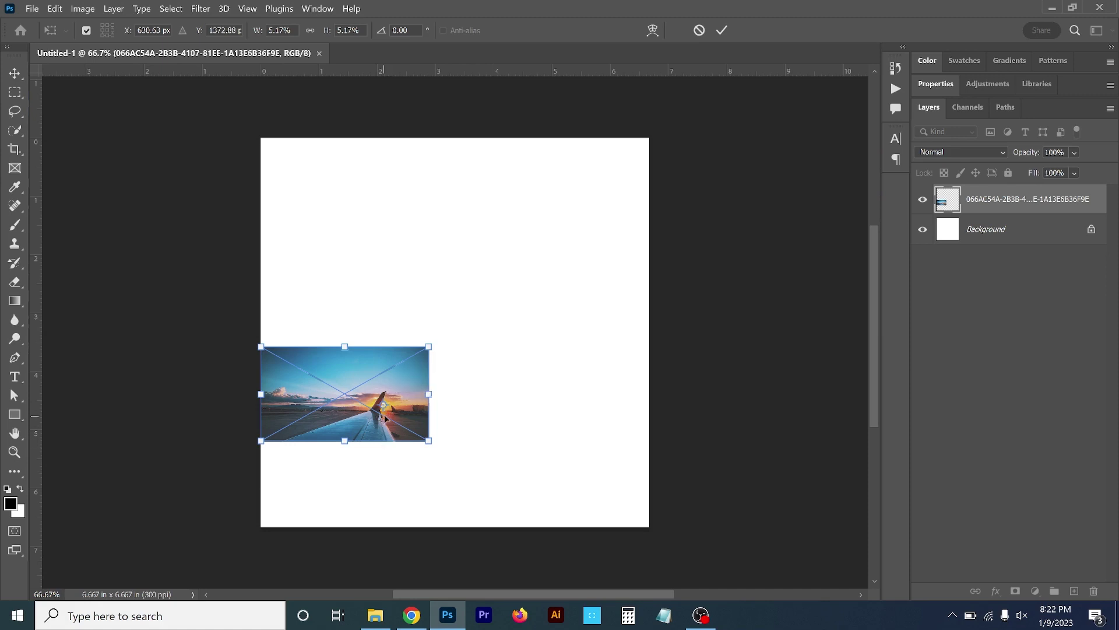
mouse_move(434, 334)
left_mouse_down()
mouse_move(468, 402)
mouse_move(452, 353)
mouse_move(394, 293)
mouse_move(434, 350)
mouse_move(428, 343)
left_mouse_up()
left_click_drag(383, 398, 388, 475)
left_click_drag(428, 432, 415, 449)
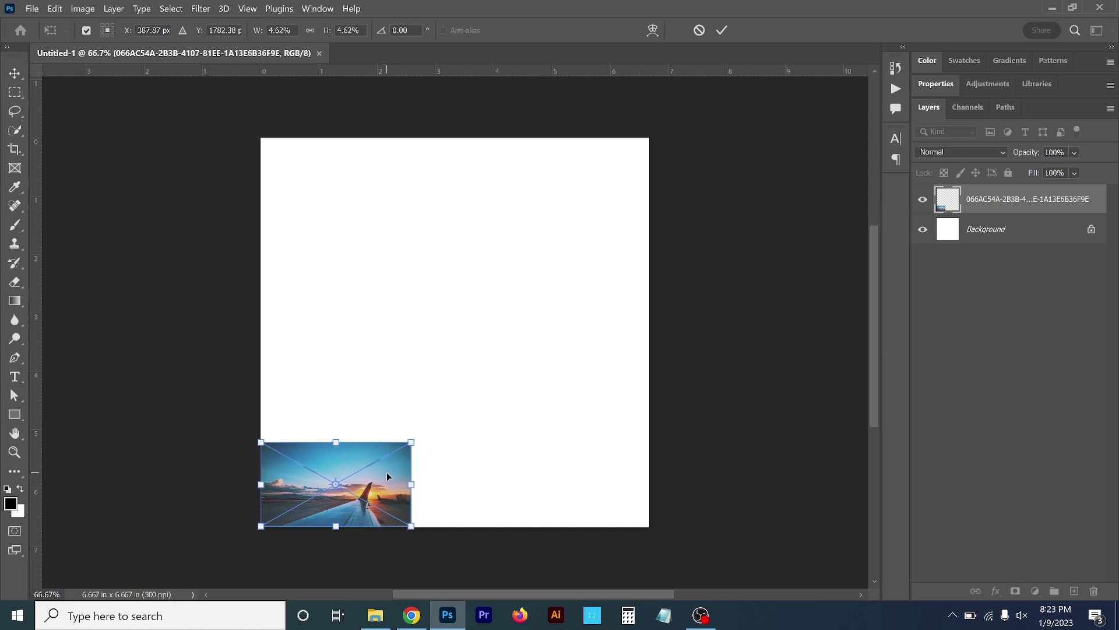
left_click(722, 32)
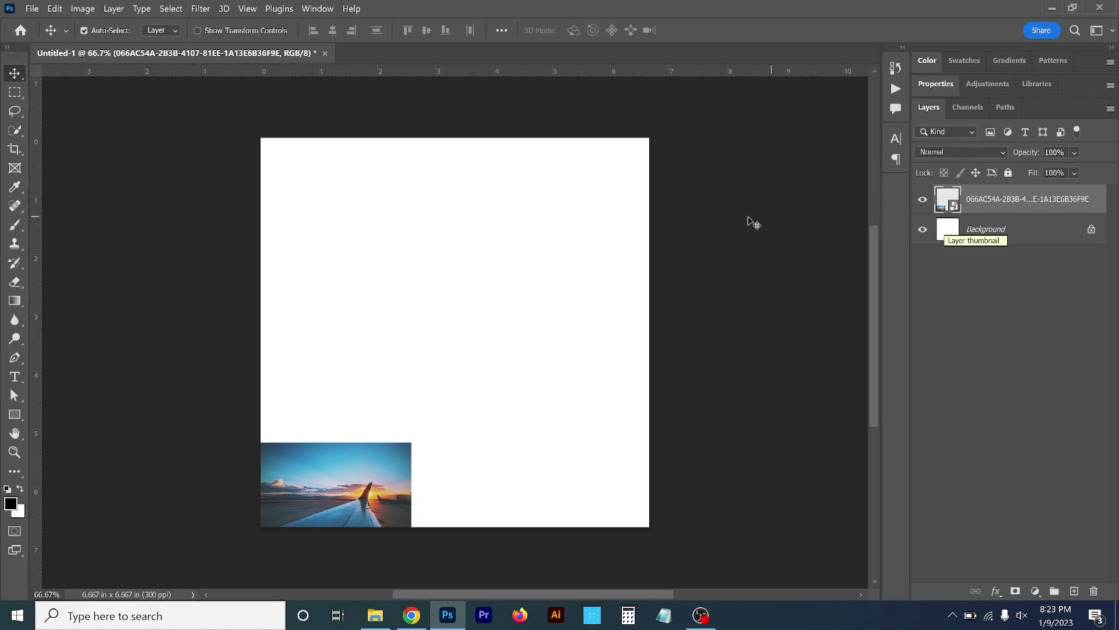
left_click(320, 11)
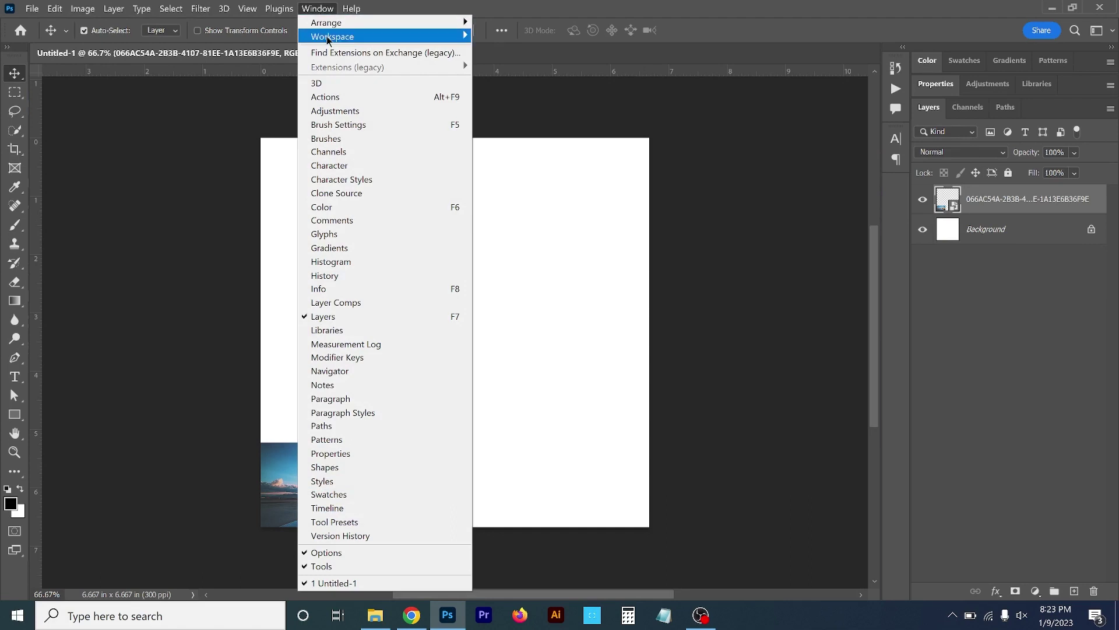
mouse_move(358, 40)
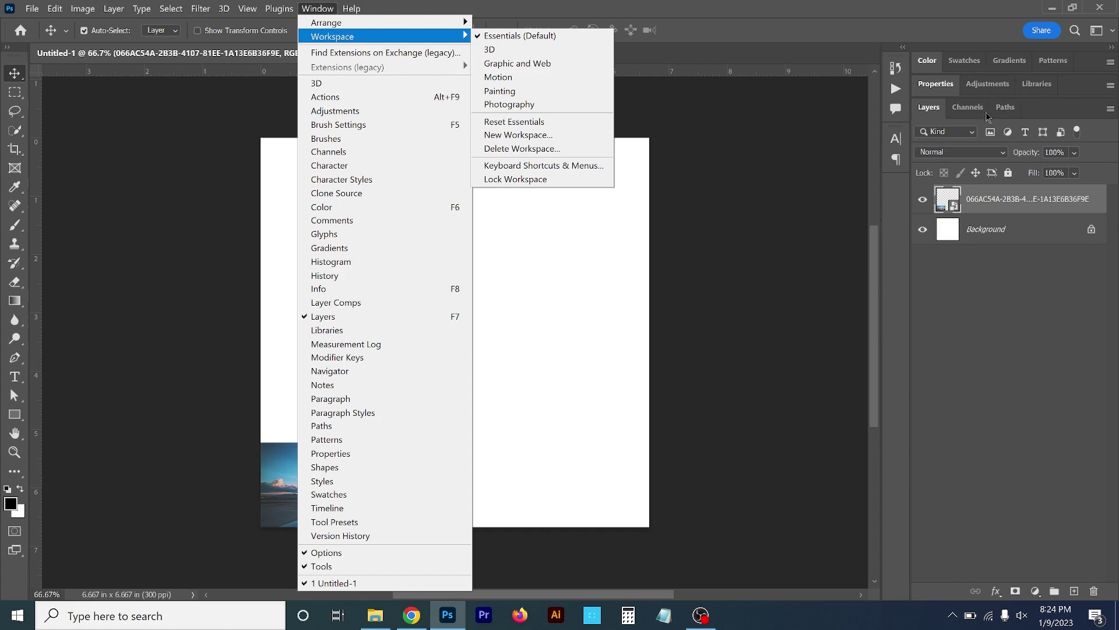
left_click(786, 38)
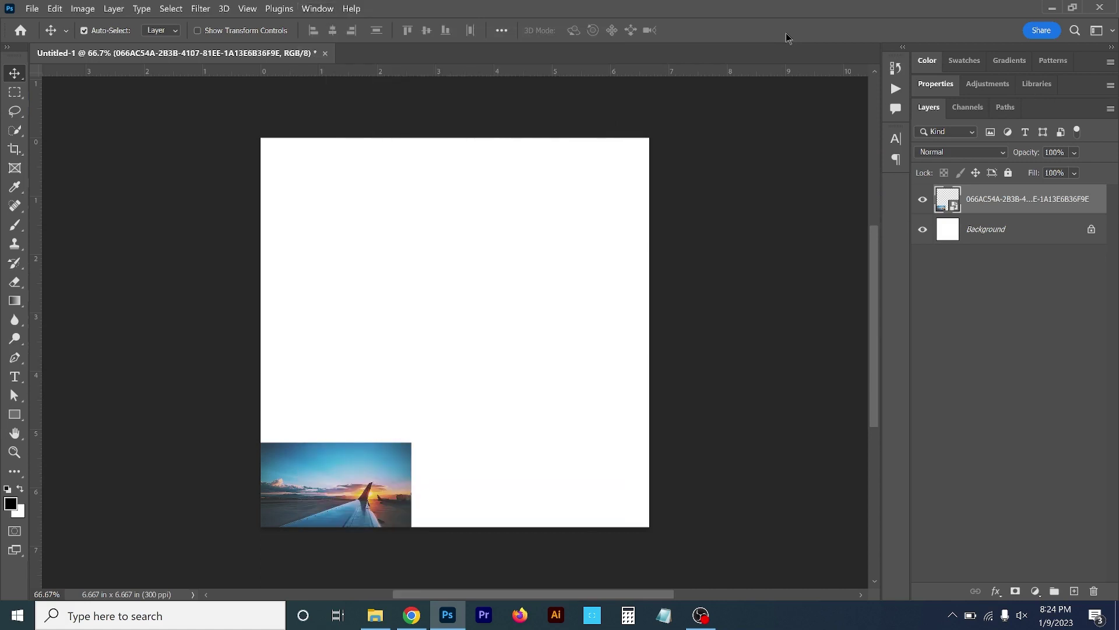
left_click(923, 66)
left_click(924, 65)
left_click(924, 65)
double_click(922, 63)
Step: Rename the airplane photo's layer to "Sunset Airplane"
double_click(1002, 201)
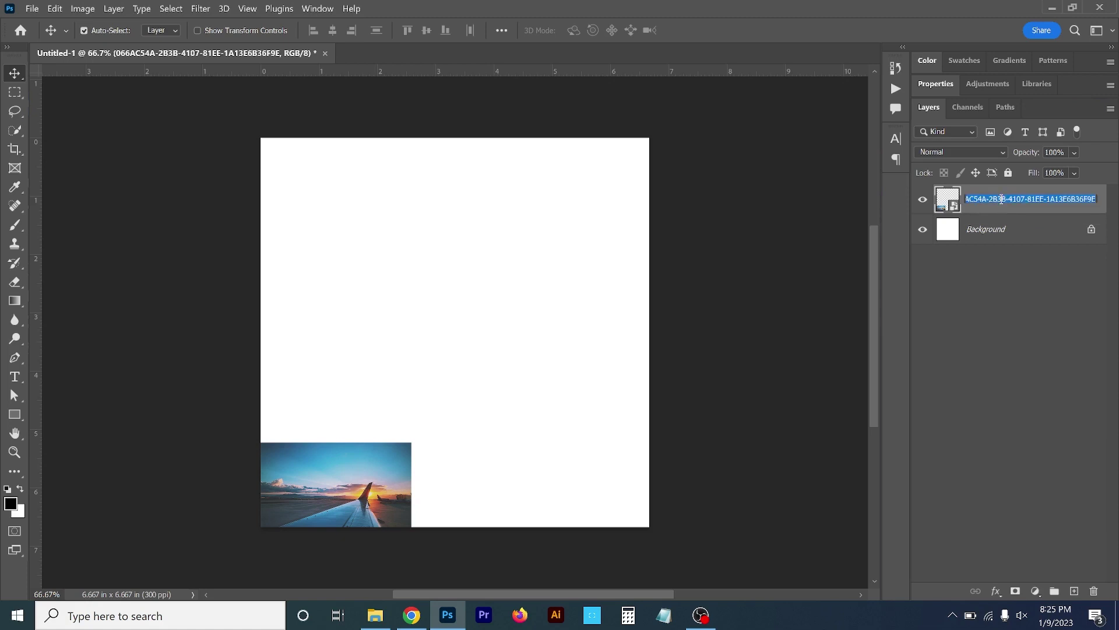
type("Sunset Airplane")
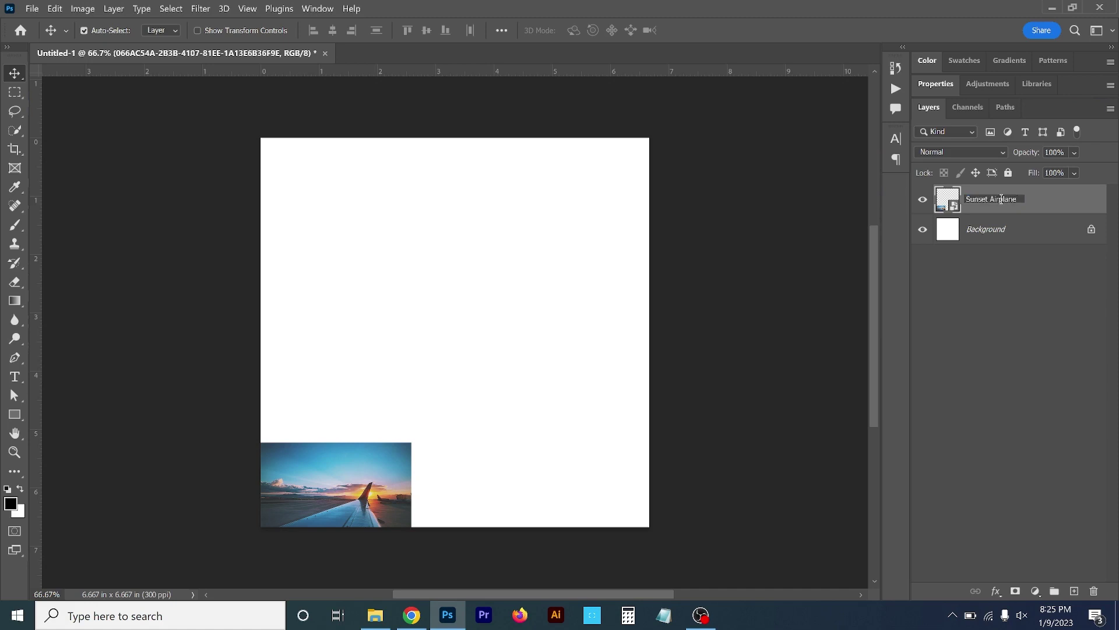
left_click(1042, 207)
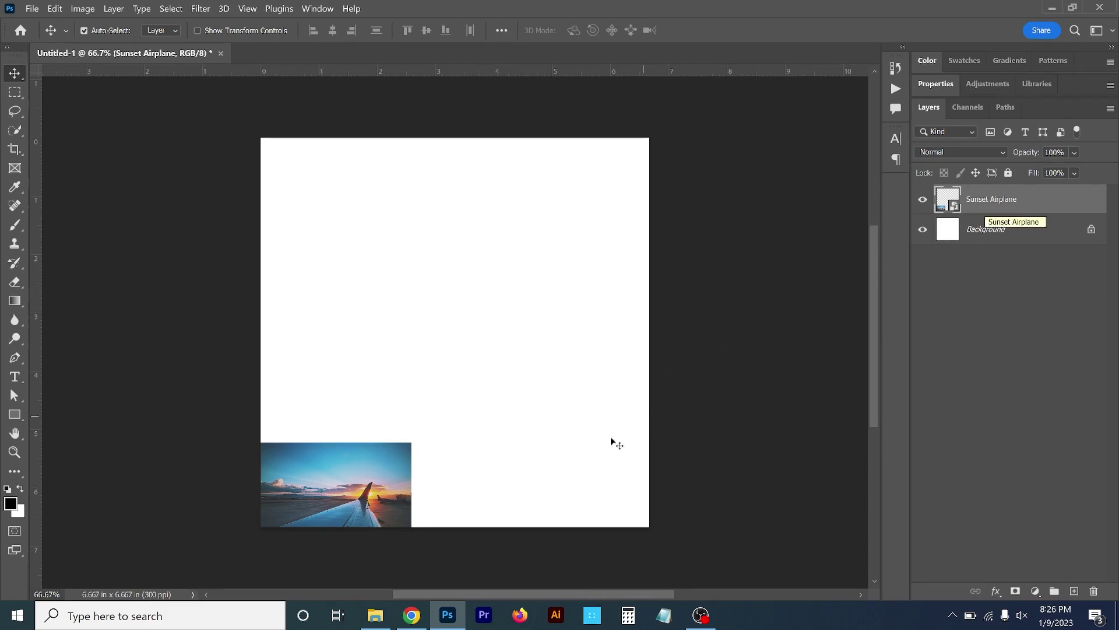
Step: Place the photo 2022-04-18-San_Antonio-008 from the Collage folder into the document
left_click(374, 623)
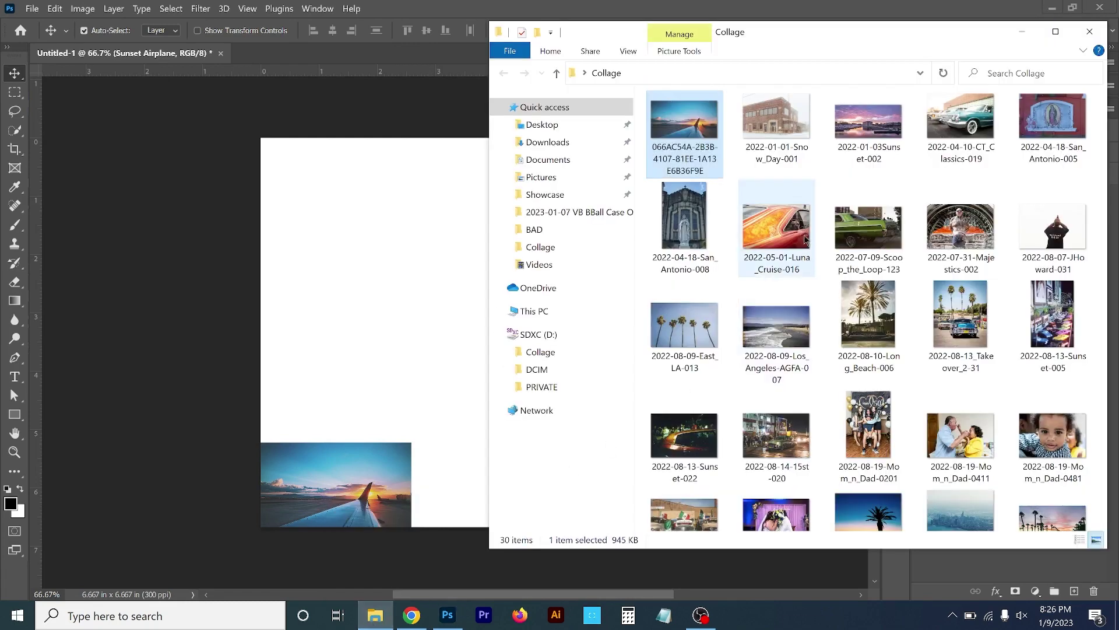
left_click_drag(686, 228, 385, 367)
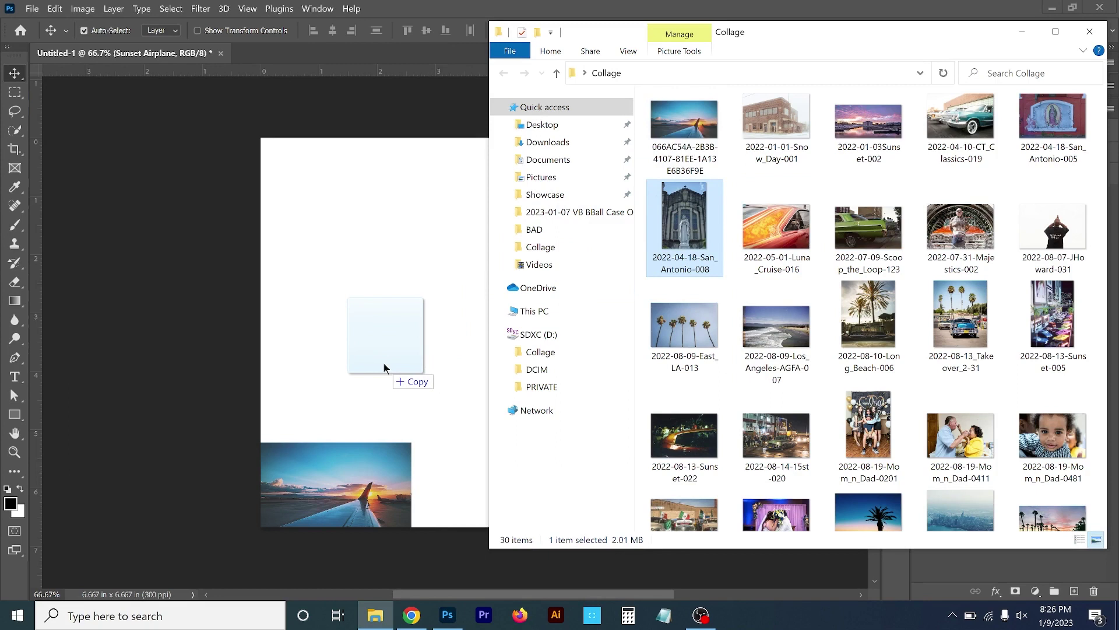
left_click_drag(385, 367, 382, 365)
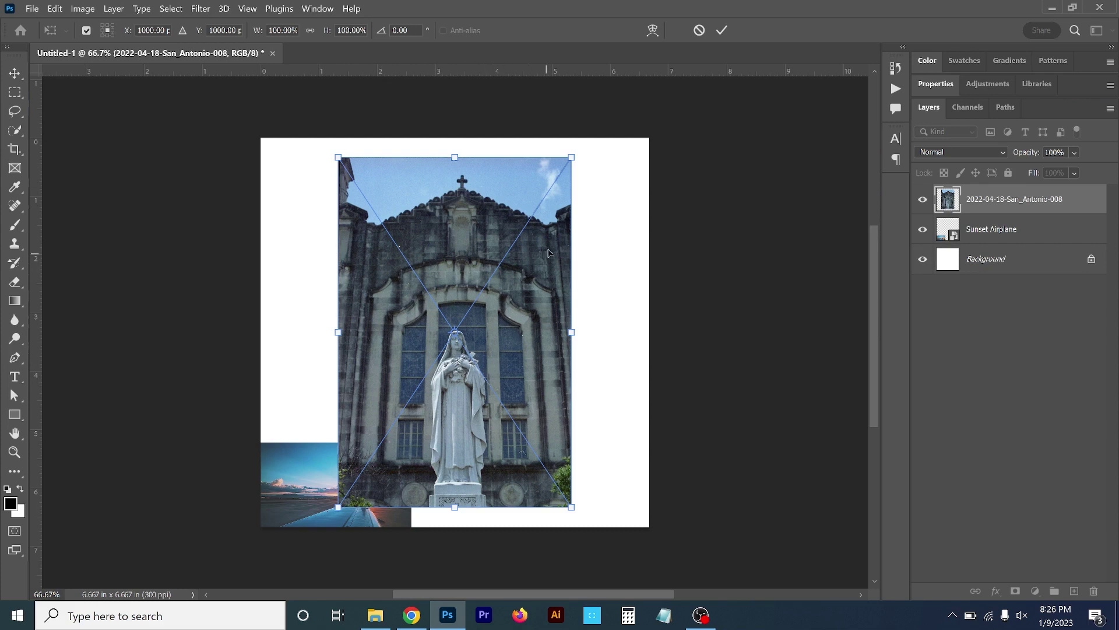
Step: Shrink the San Antonio church photo and position it against the canvas's right edge in the upper half
left_click_drag(572, 158, 421, 369)
left_click_drag(401, 418, 619, 238)
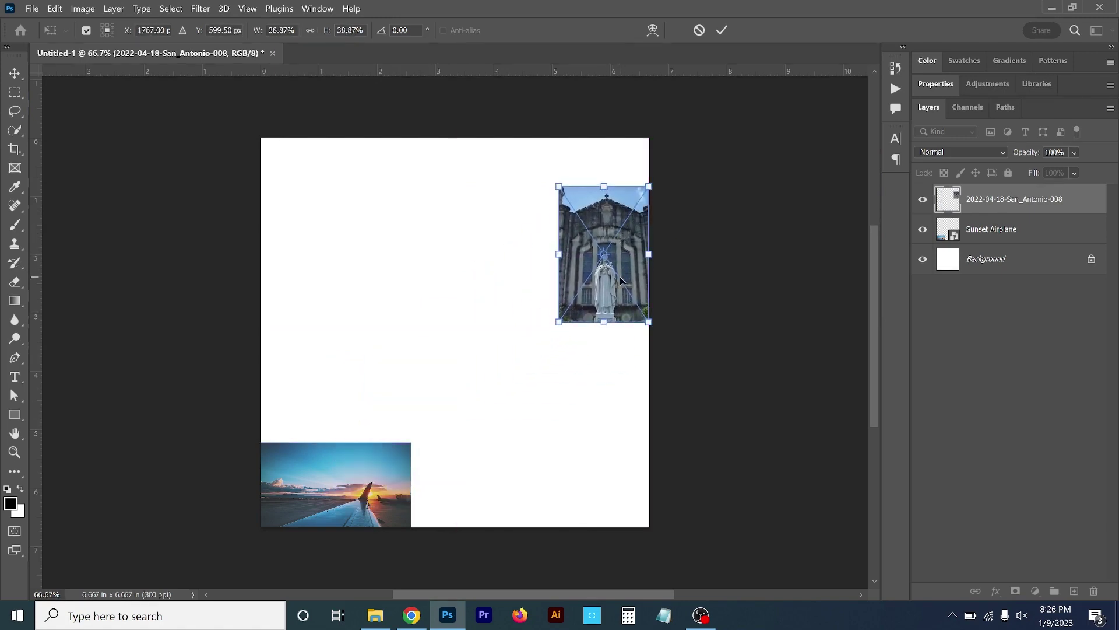
left_click_drag(558, 322, 569, 313)
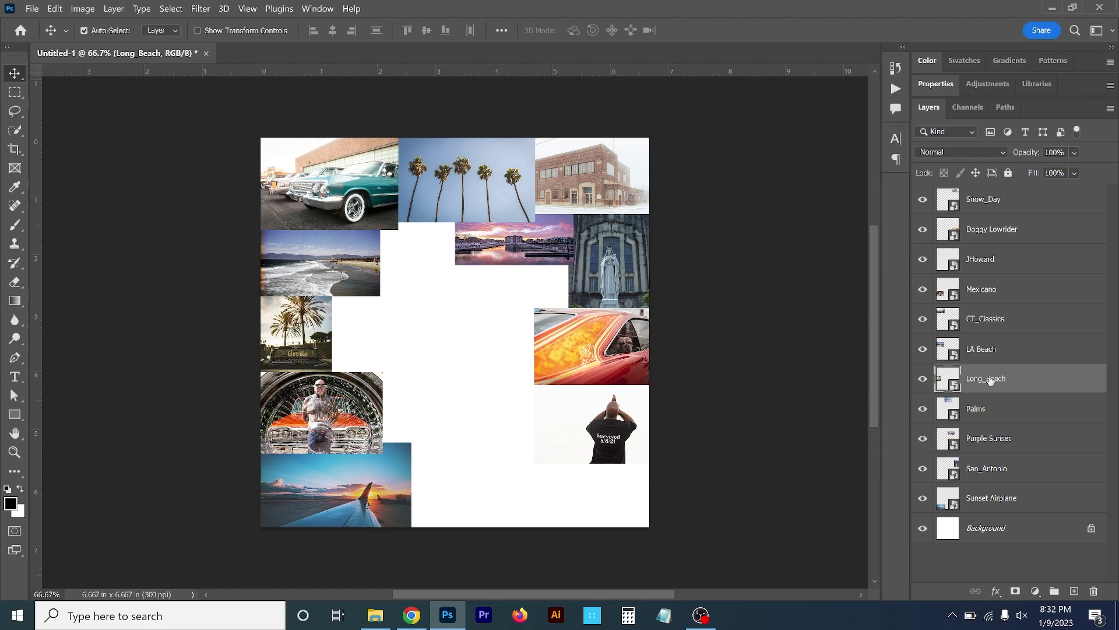
Step: Toggle the visibility of the LA Beach and Long_Beach layers to check which photo each one controls
left_click(924, 349)
left_click(923, 349)
left_click(922, 378)
left_click(922, 379)
left_click(923, 349)
left_click(922, 379)
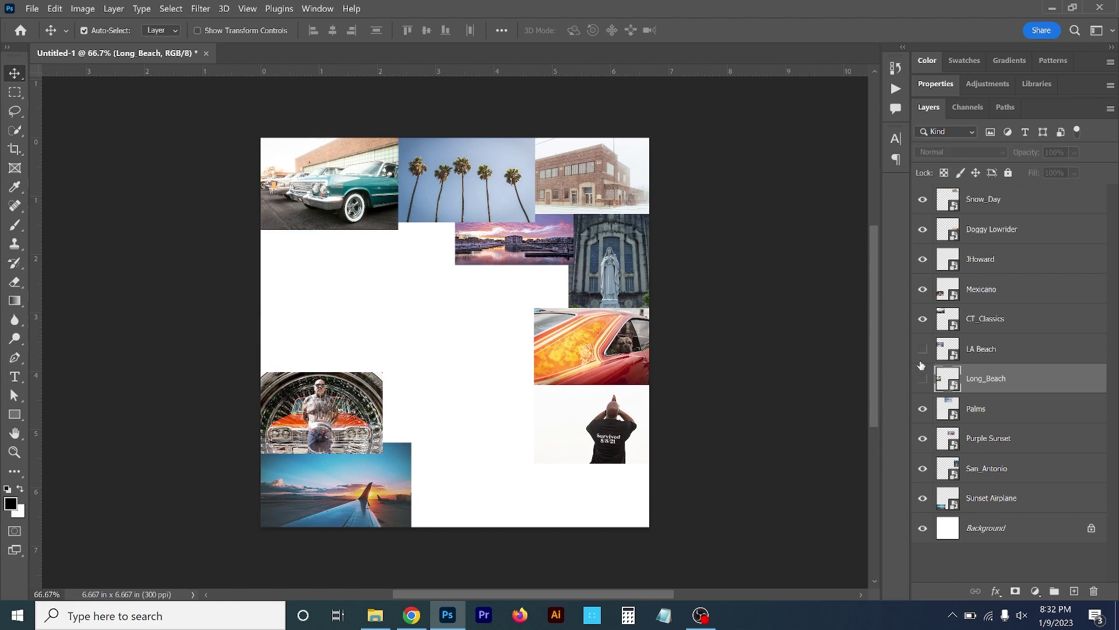
left_click(923, 349)
left_click(922, 380)
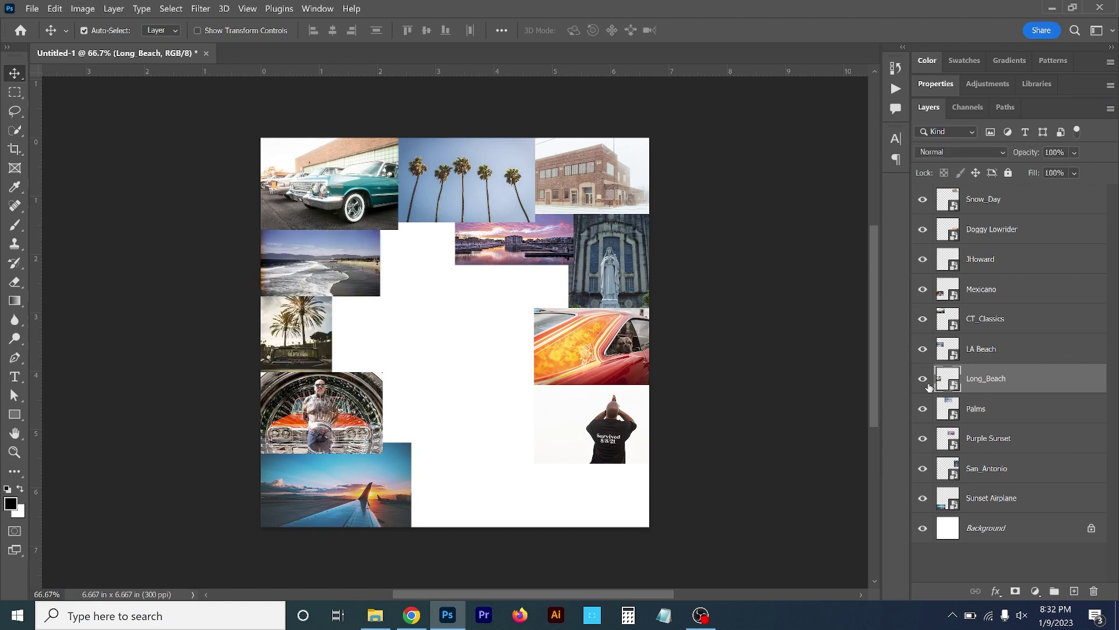
left_click(923, 350)
left_click(923, 350)
left_click(923, 350)
left_click(924, 350)
left_click(924, 379)
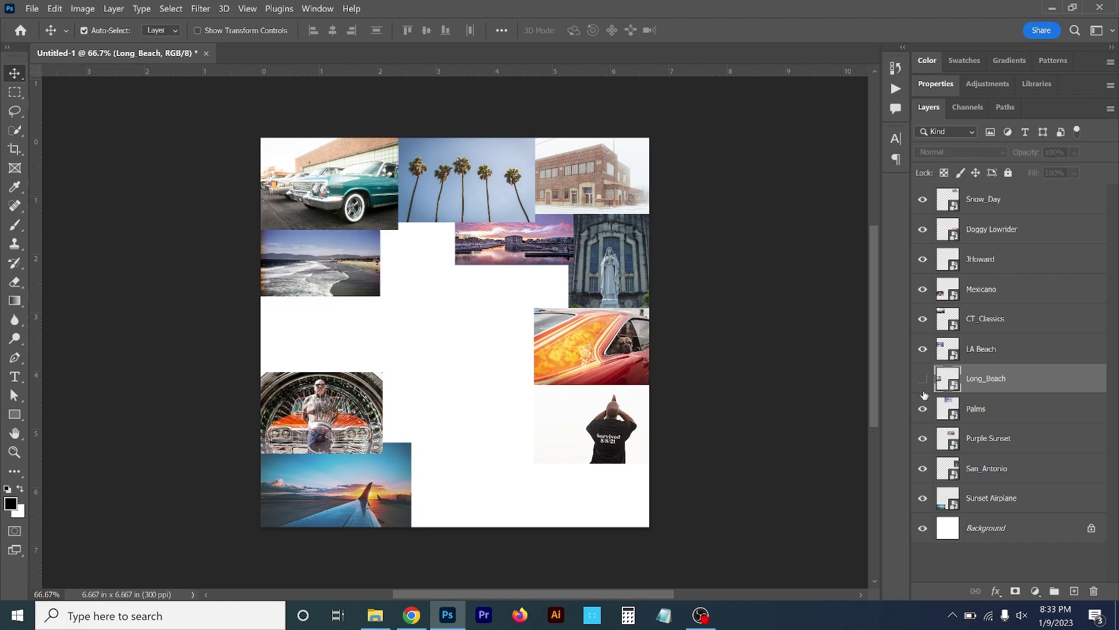
left_click(923, 381)
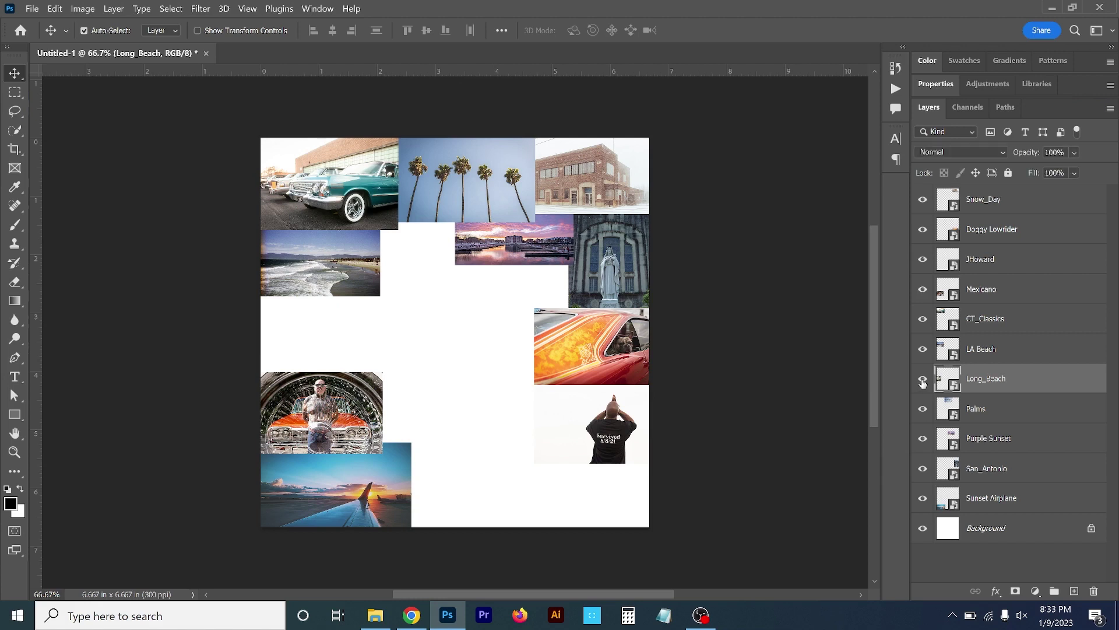
left_click(922, 380)
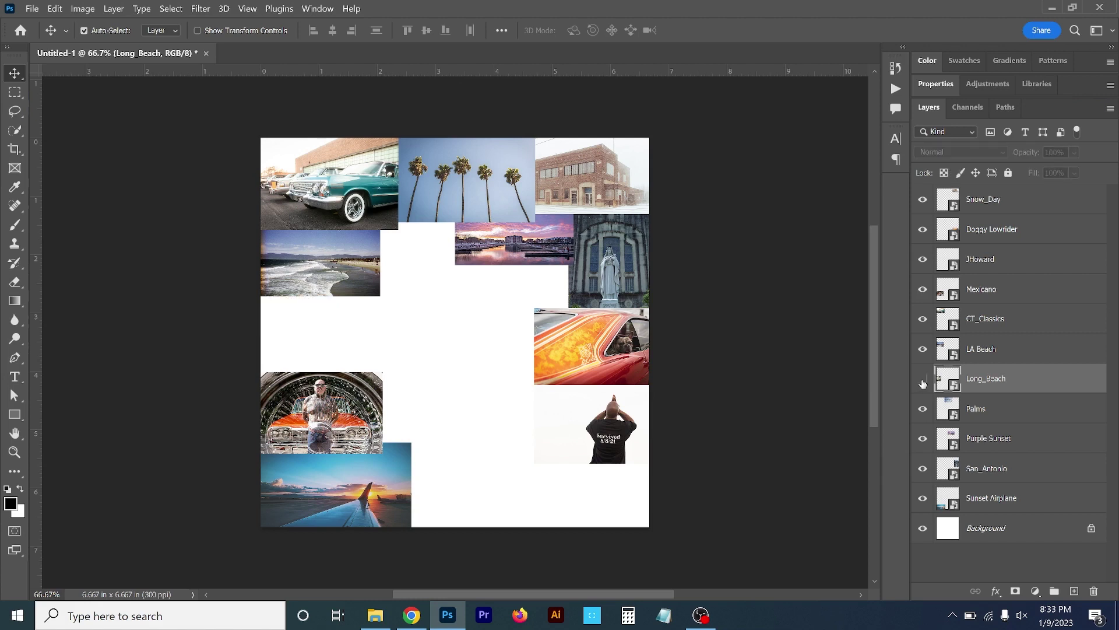
left_click(923, 381)
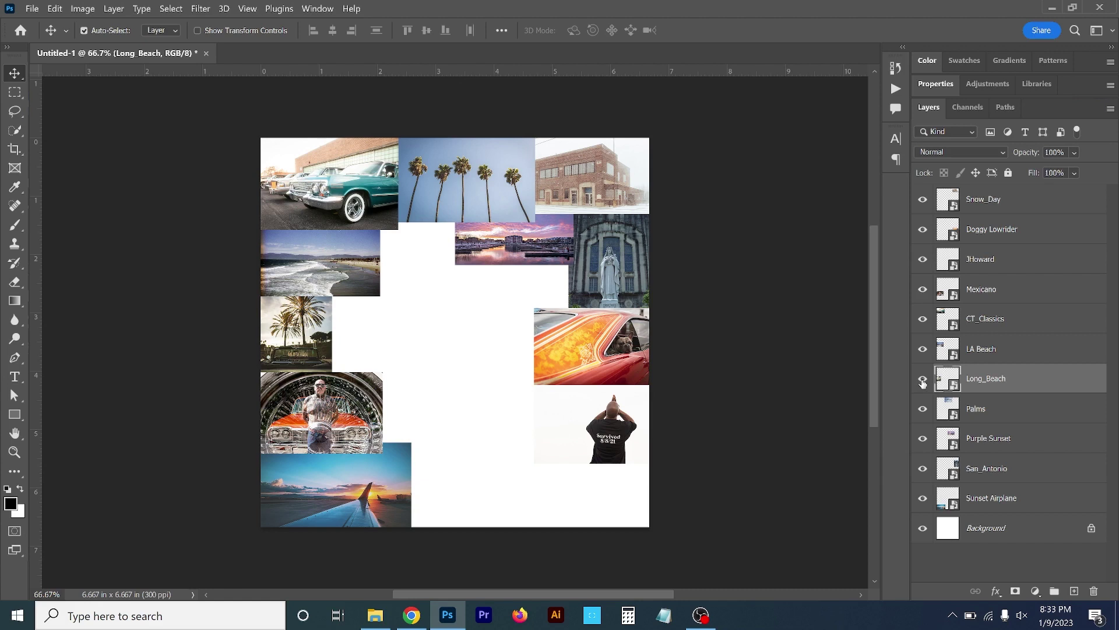
left_click(922, 382)
left_click(923, 382)
Step: Move the Long_Beach layer directly above the LA Beach layer in the stacking order
left_click_drag(1036, 380, 1035, 338)
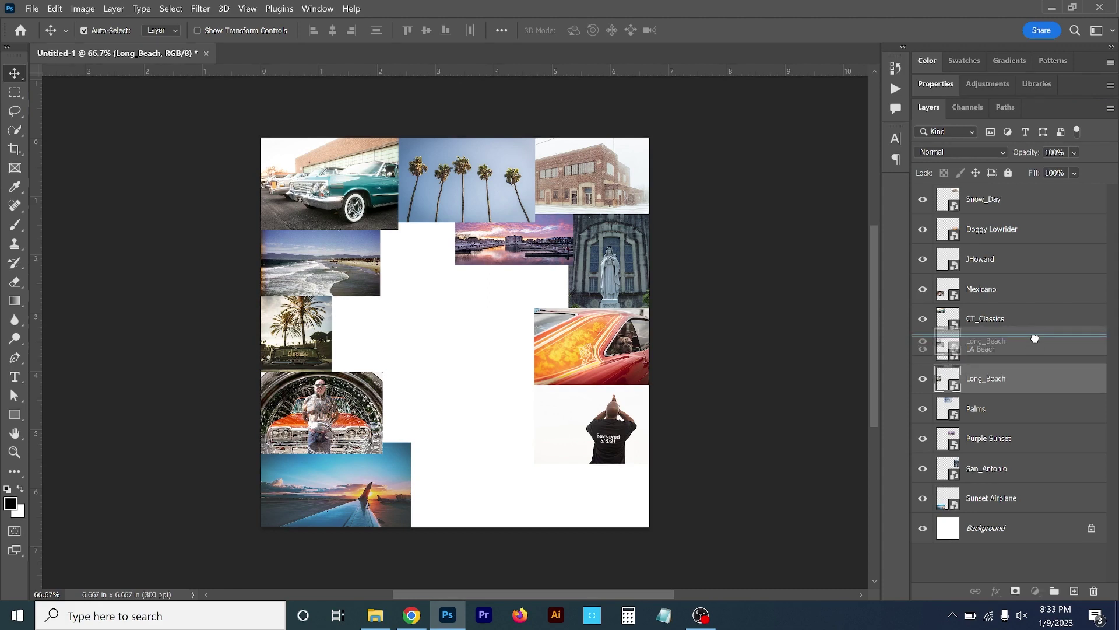
left_click_drag(1035, 338, 1036, 344)
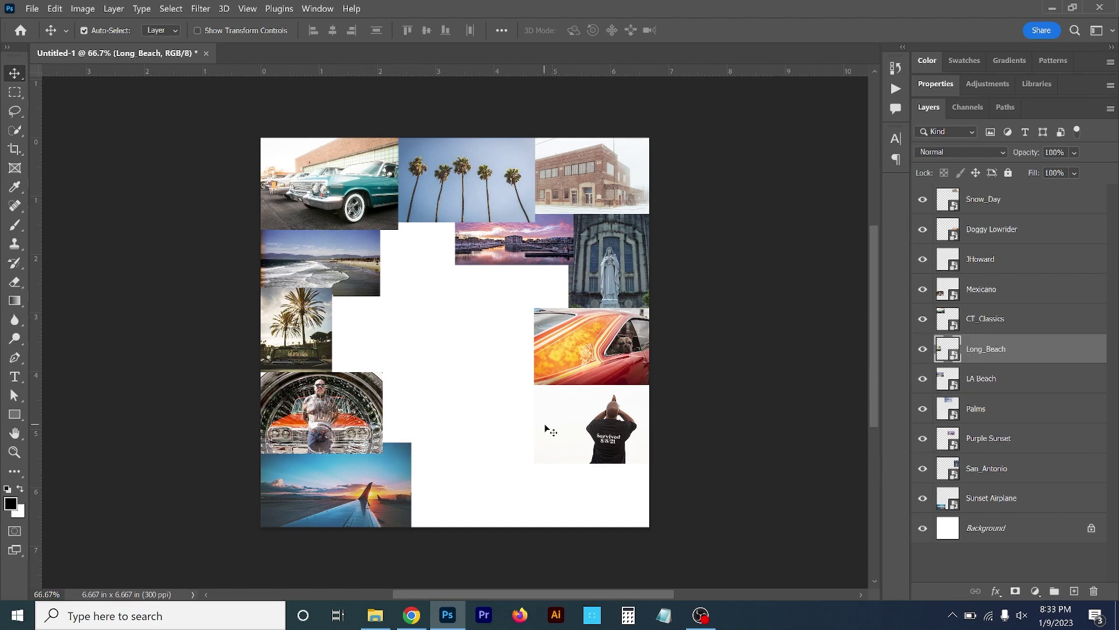
Step: Place the palm silhouette sunset photo, the file beginning with C175D7F3, from the Collage folder into the document
left_click(375, 615)
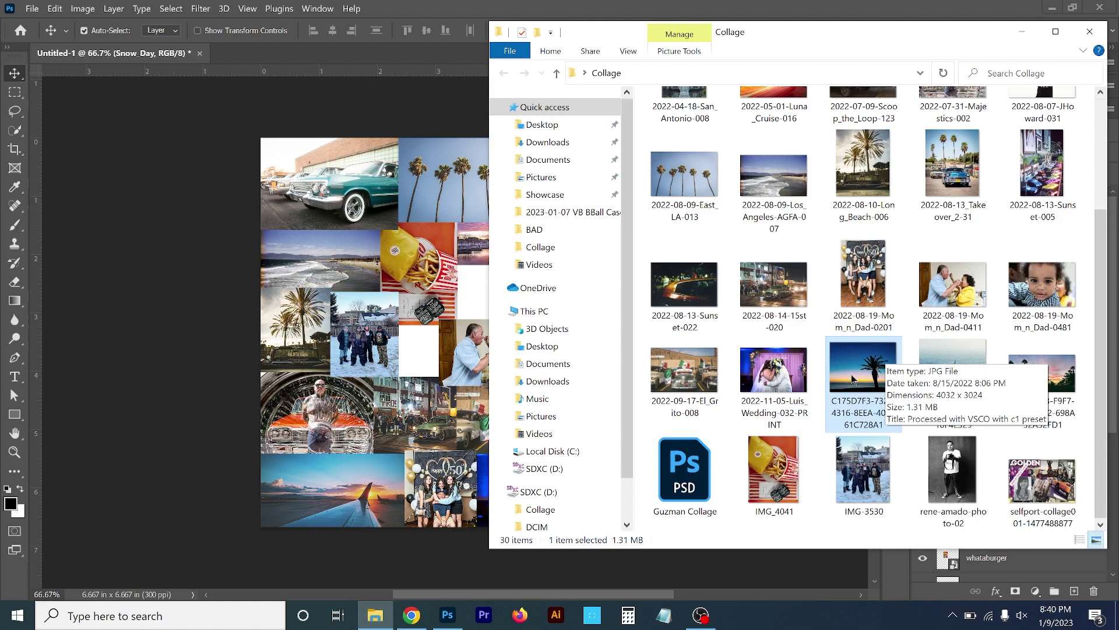
left_click_drag(852, 370, 378, 371)
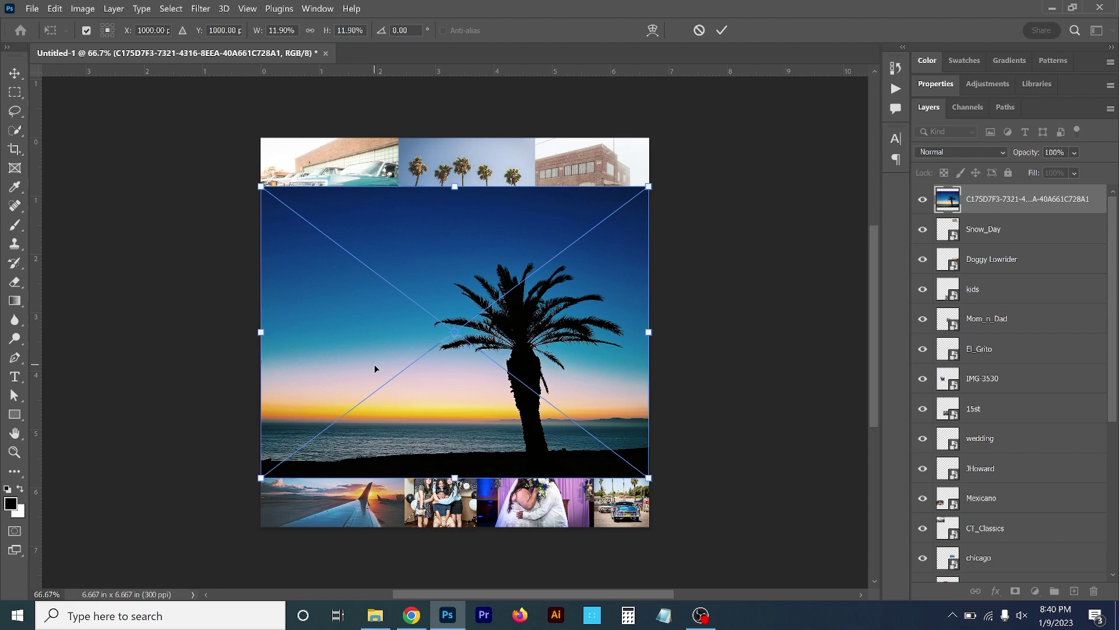
key("Return")
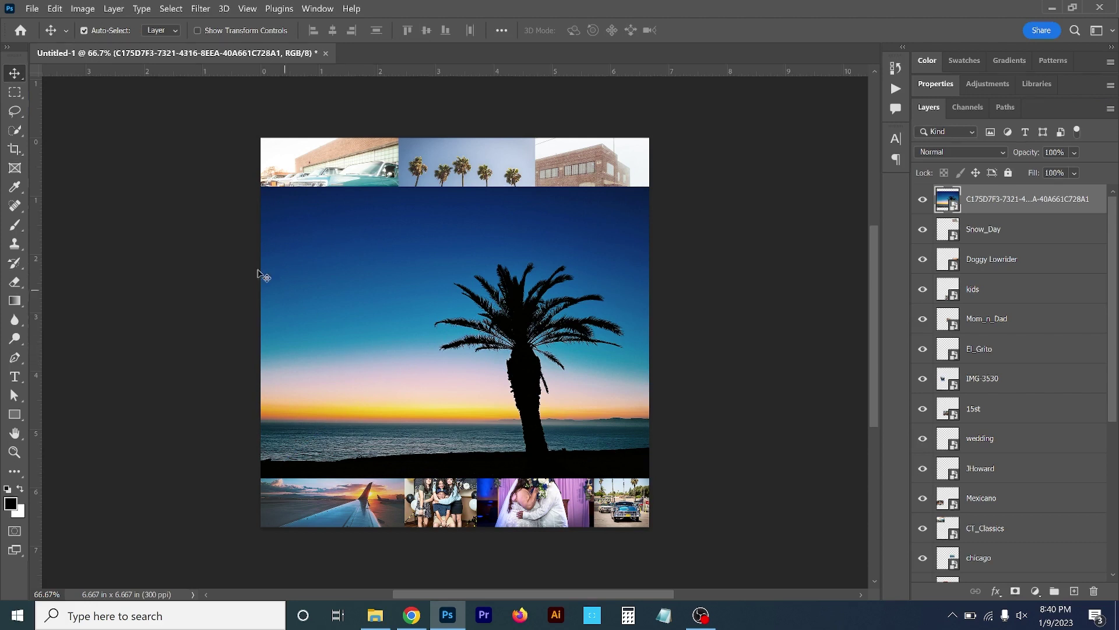
Step: Mask the palm silhouette photo with a rectangular selection that keeps only the part around the tree
left_click(16, 95)
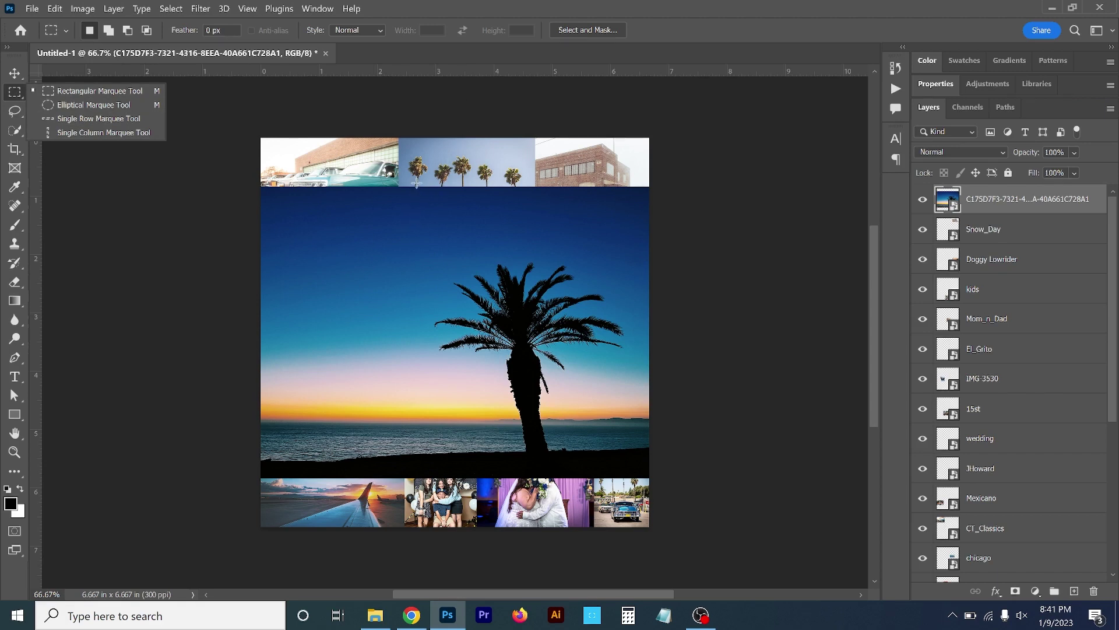
left_click_drag(416, 184, 654, 480)
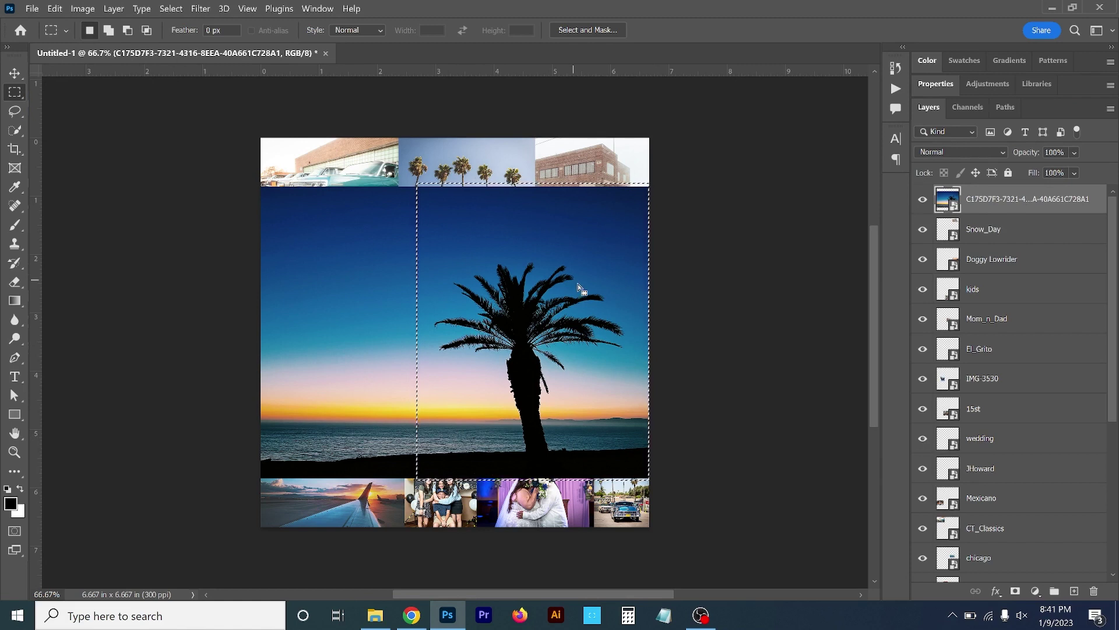
left_click(1015, 591)
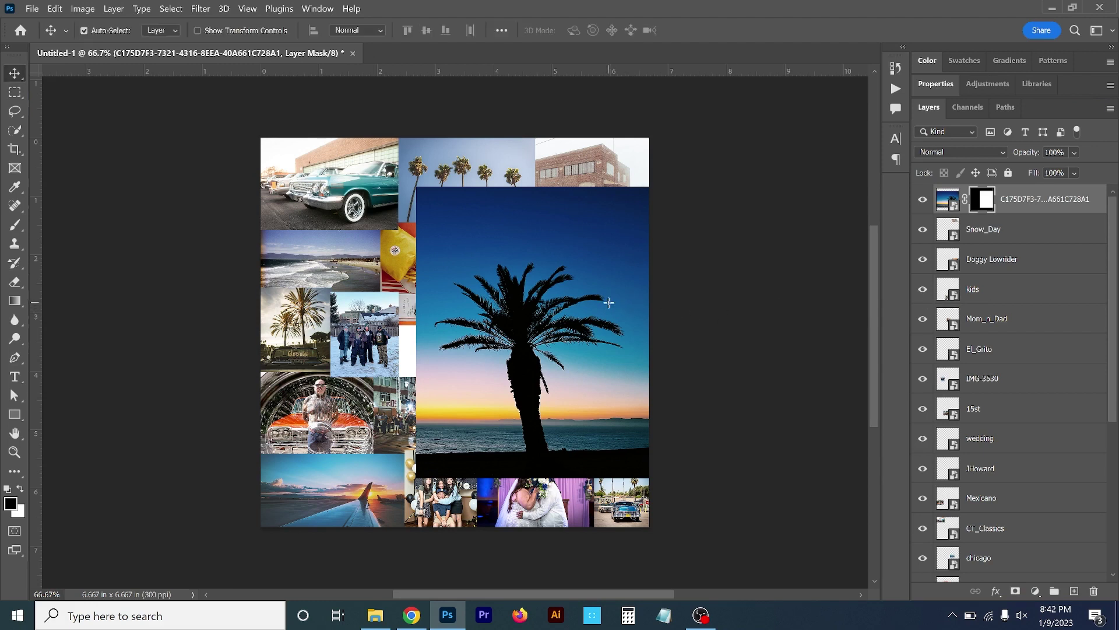
Step: Scale the masked palm silhouette photo to about 21.66% and fit it between the IMG-3530 and Mom_n_Dad photos
left_click(11, 77)
left_click_drag(472, 242, 479, 274)
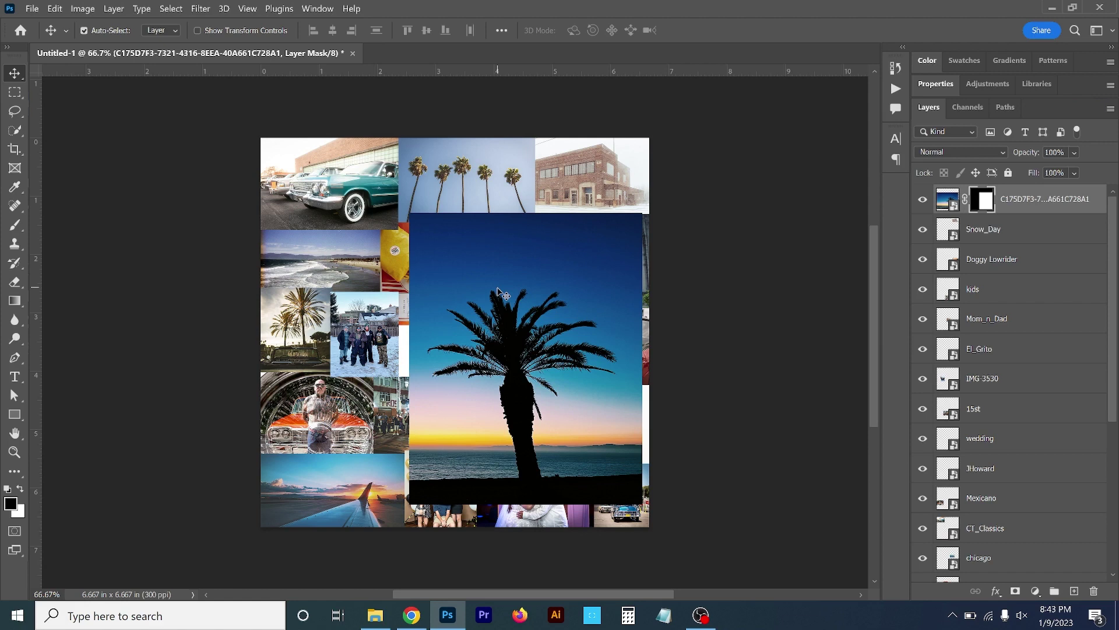
key("ctrl")
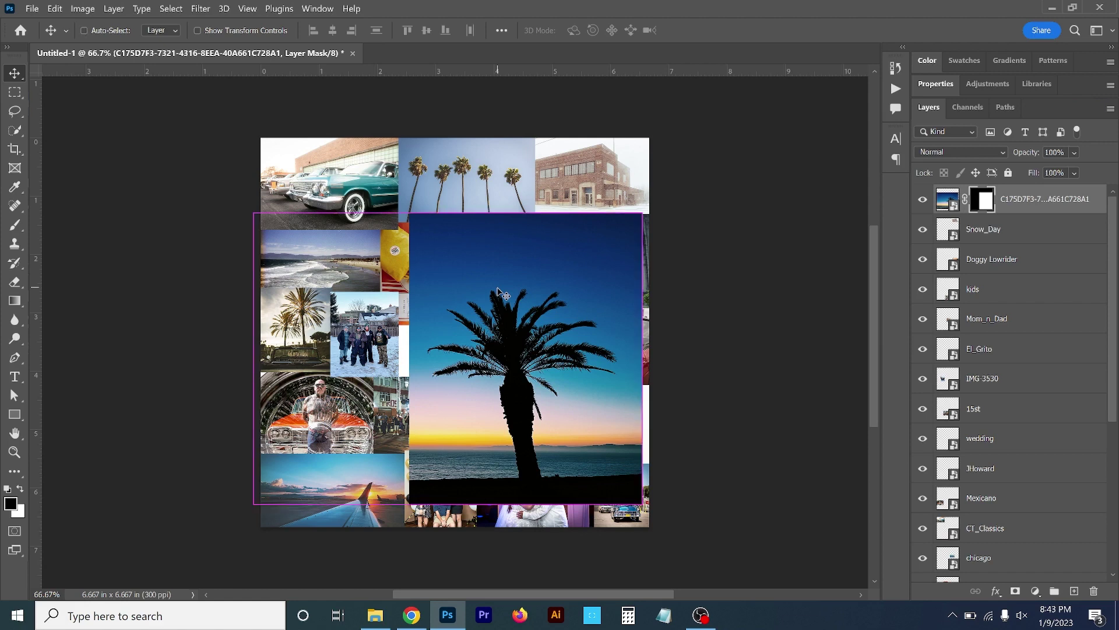
key("ctrl+t")
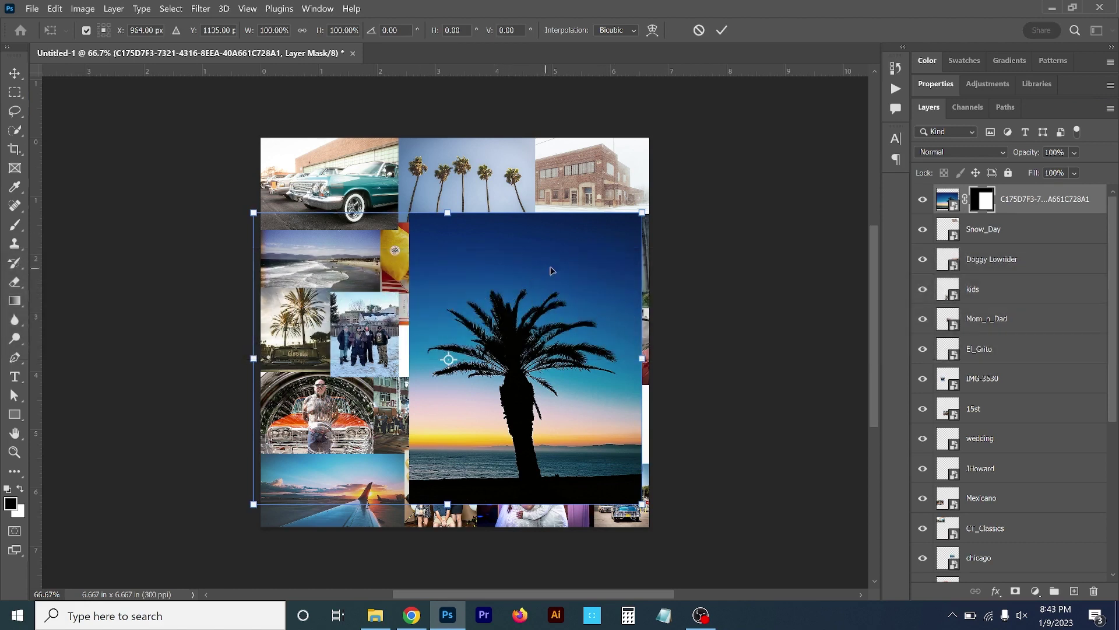
left_click_drag(643, 214, 497, 321)
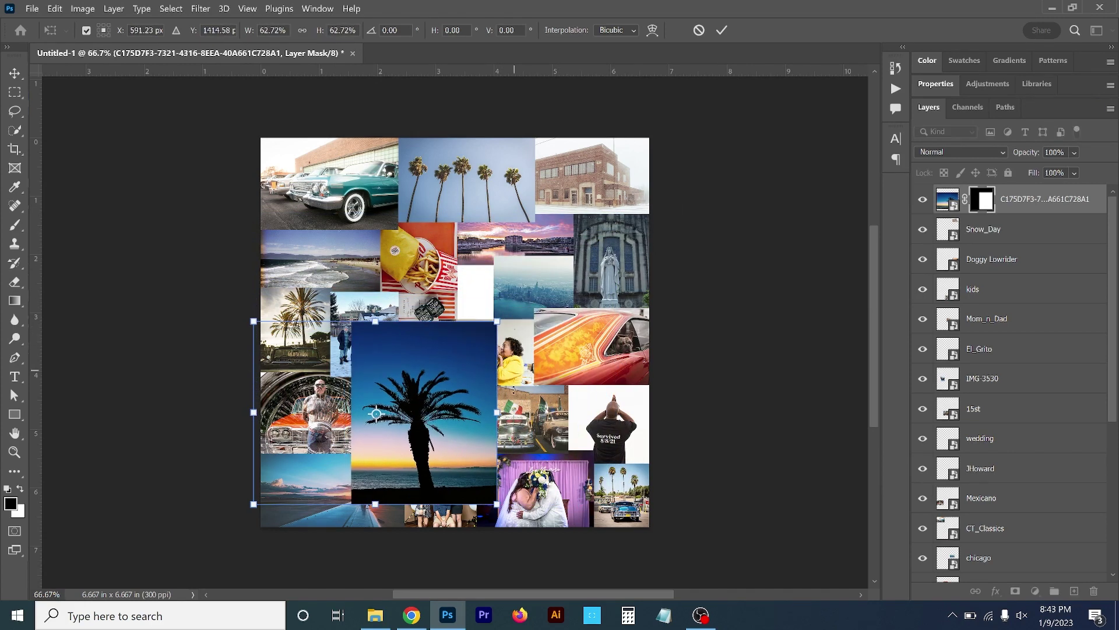
left_click_drag(496, 505, 444, 462)
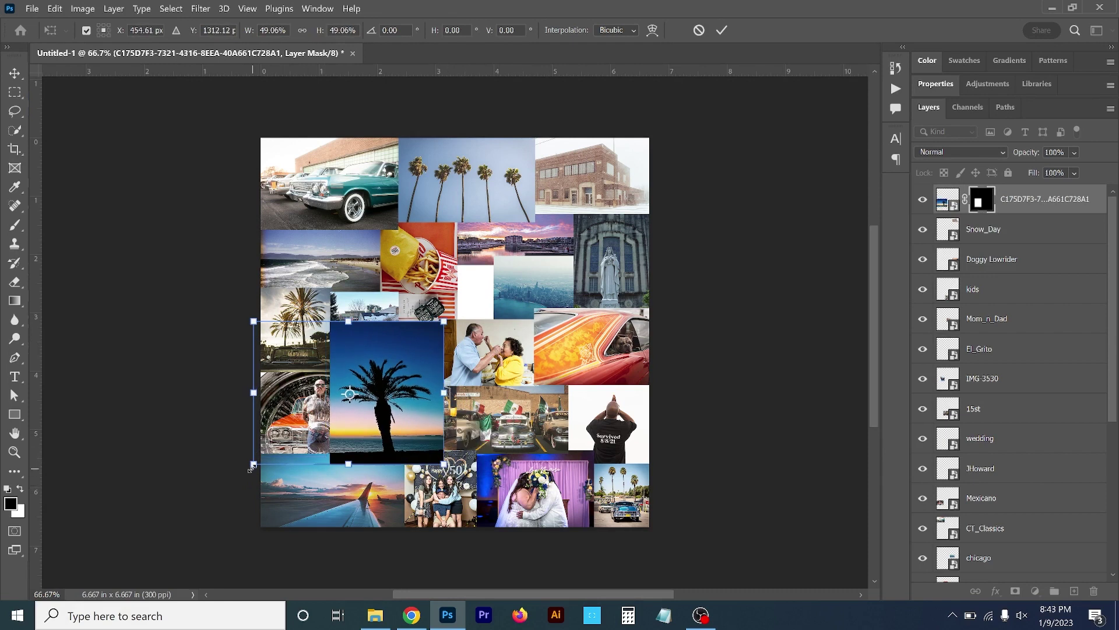
left_click_drag(253, 464, 393, 437)
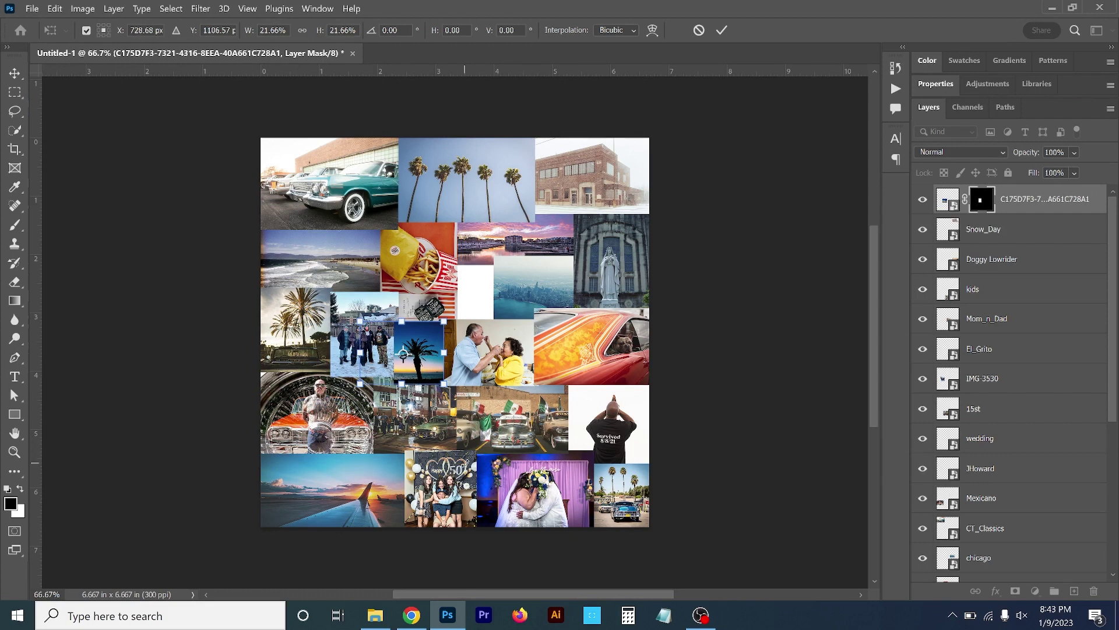
Step: Place the photo 2022-04-18-San_Antonio-005 from the Collage folder into the document
left_click_drag(1118, 329, 447, 328)
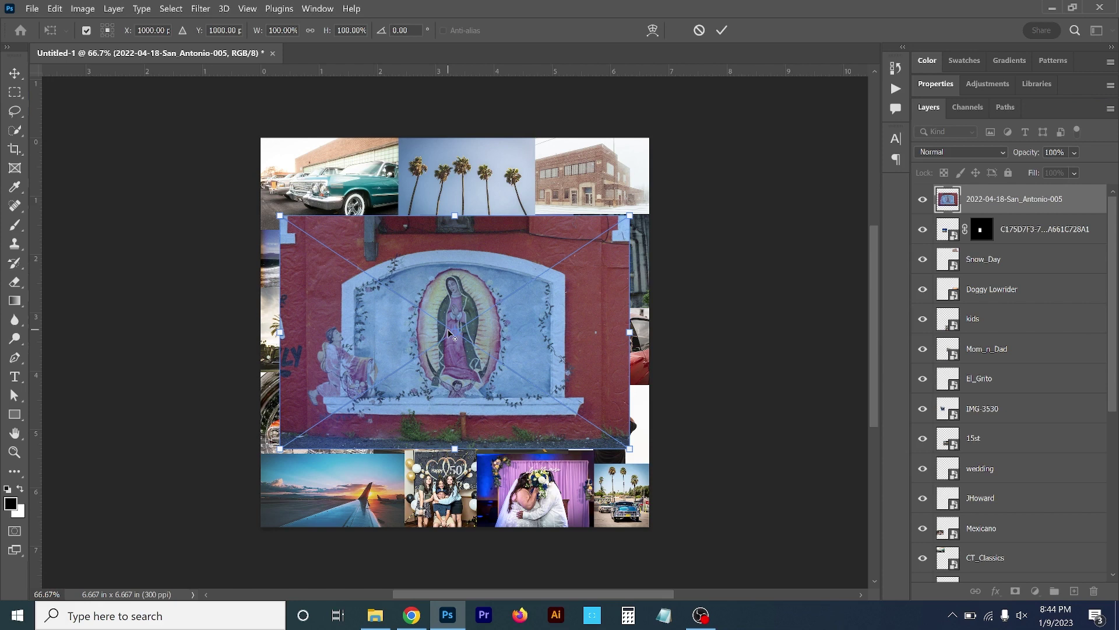
key("Return")
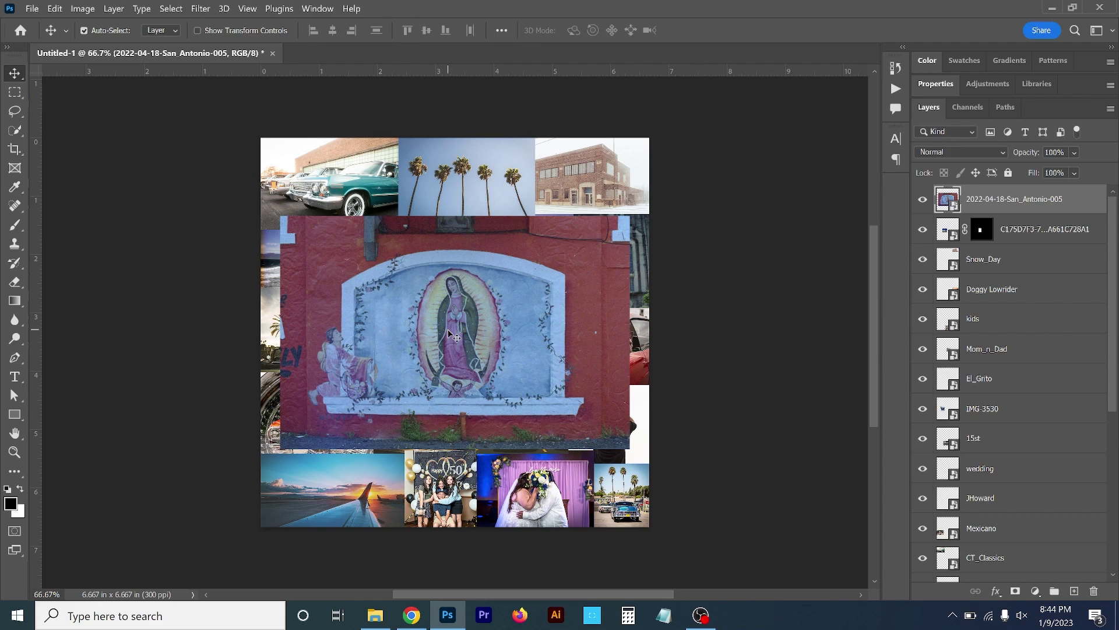
Step: Try a freehand selection on the San Antonio mural photo with the Elliptical Marquee tool, and clear it
left_click(15, 96)
right_click(15, 98)
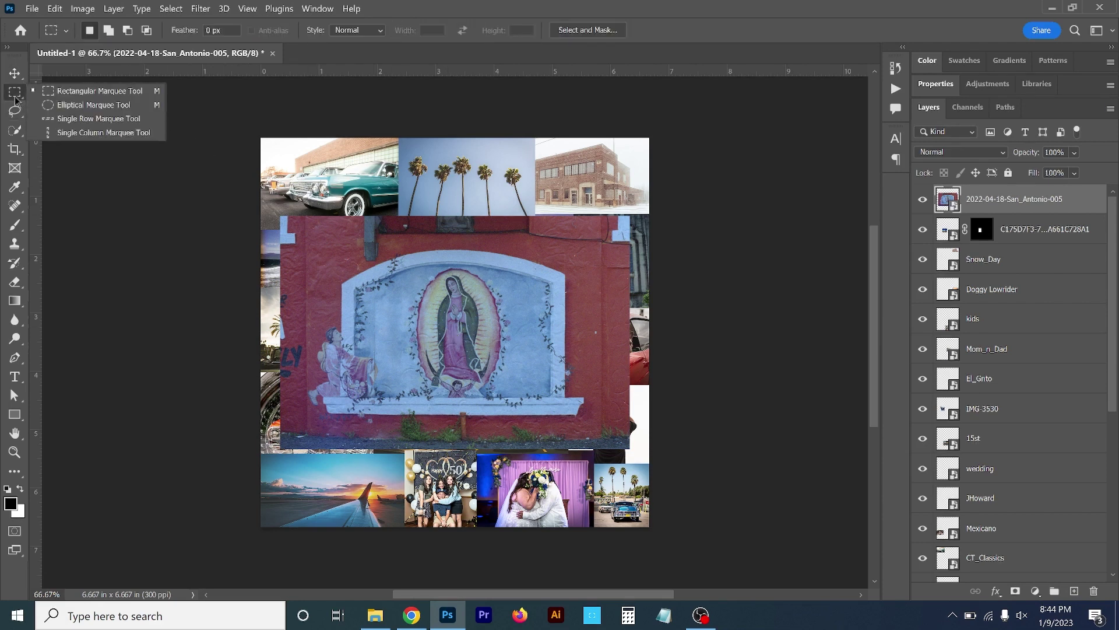
left_click(84, 106)
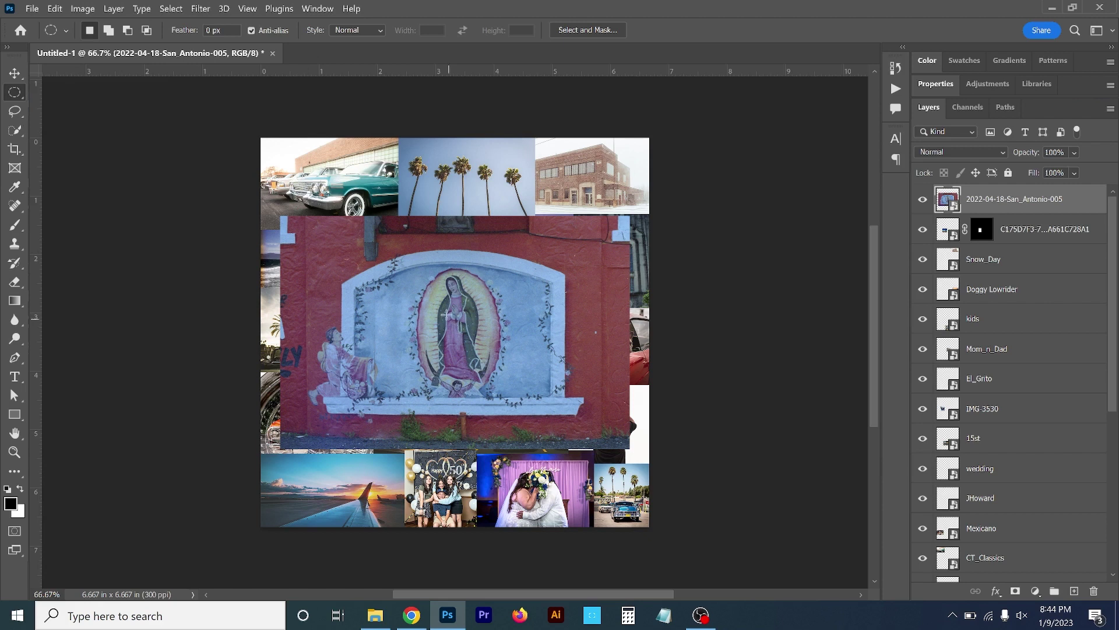
left_click_drag(360, 233, 435, 237)
left_click(447, 310)
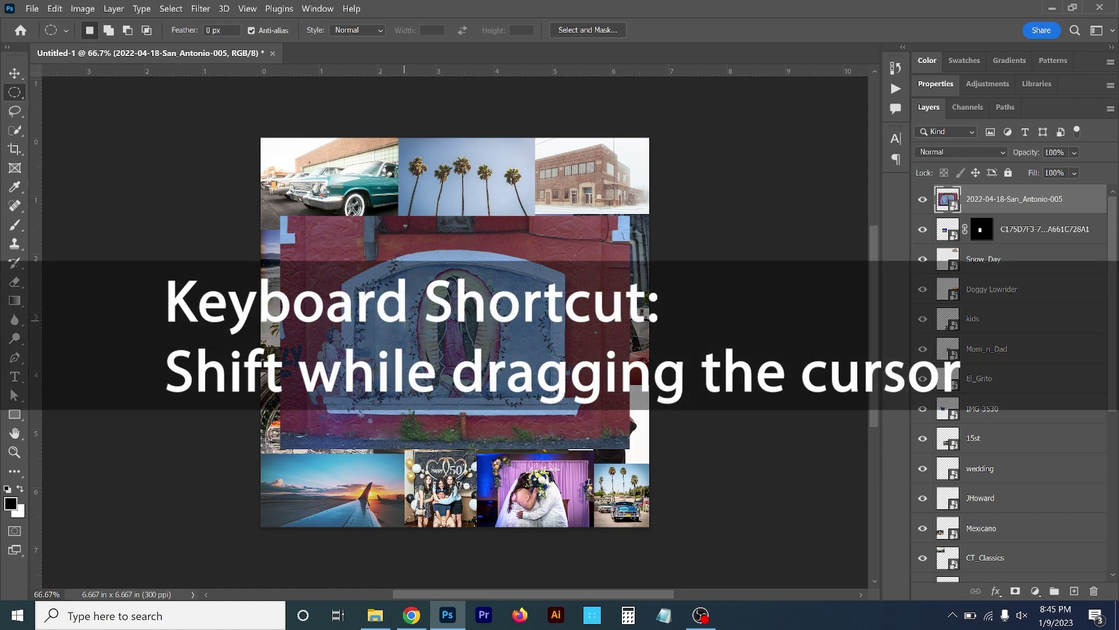
Step: Try a large selection constrained to a perfect circle across the mural photo, and deselect it
left_click_drag(327, 219, 585, 514)
key("shift")
left_click(299, 226)
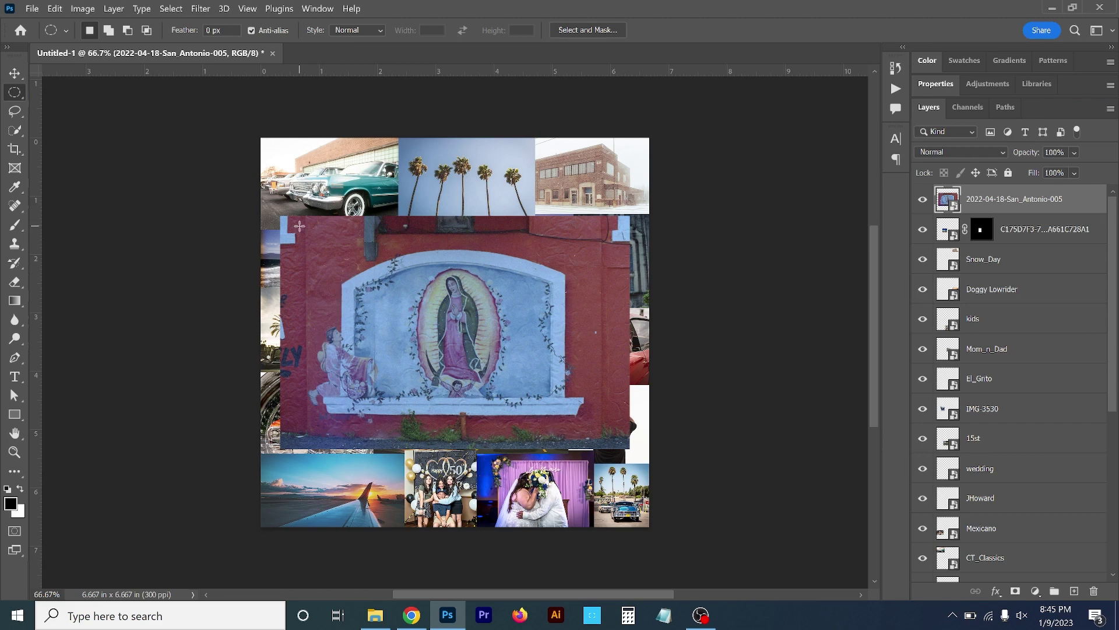
Step: Try a tall, narrow elliptical selection over the mural's kneeling figure without constraining its proportions, and deselect it
left_click_drag(299, 226, 397, 541)
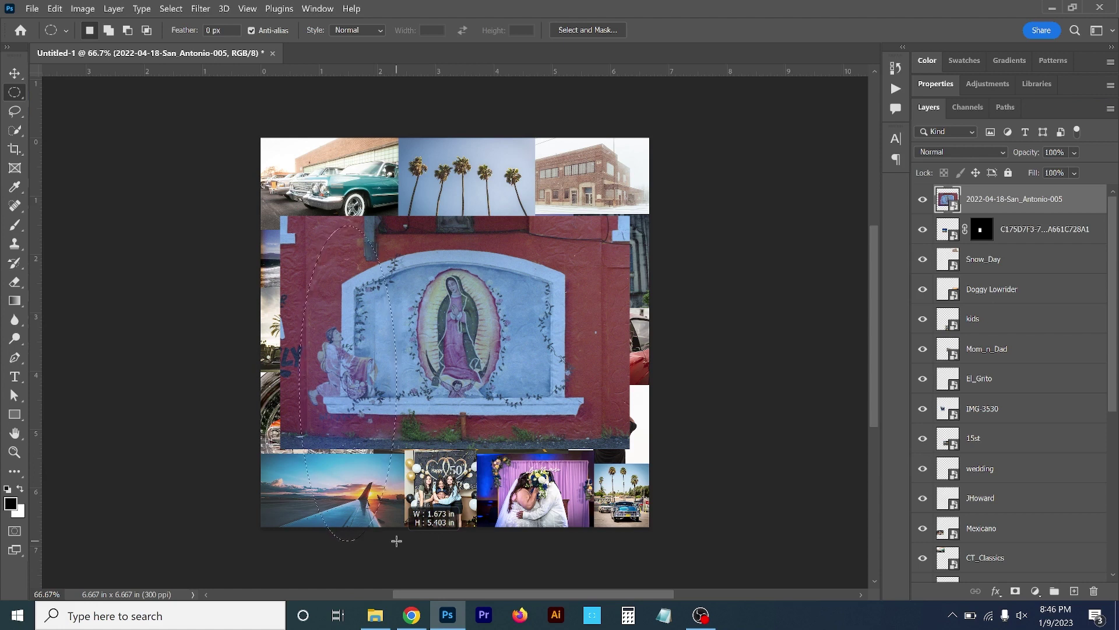
left_click_drag(396, 541, 395, 535)
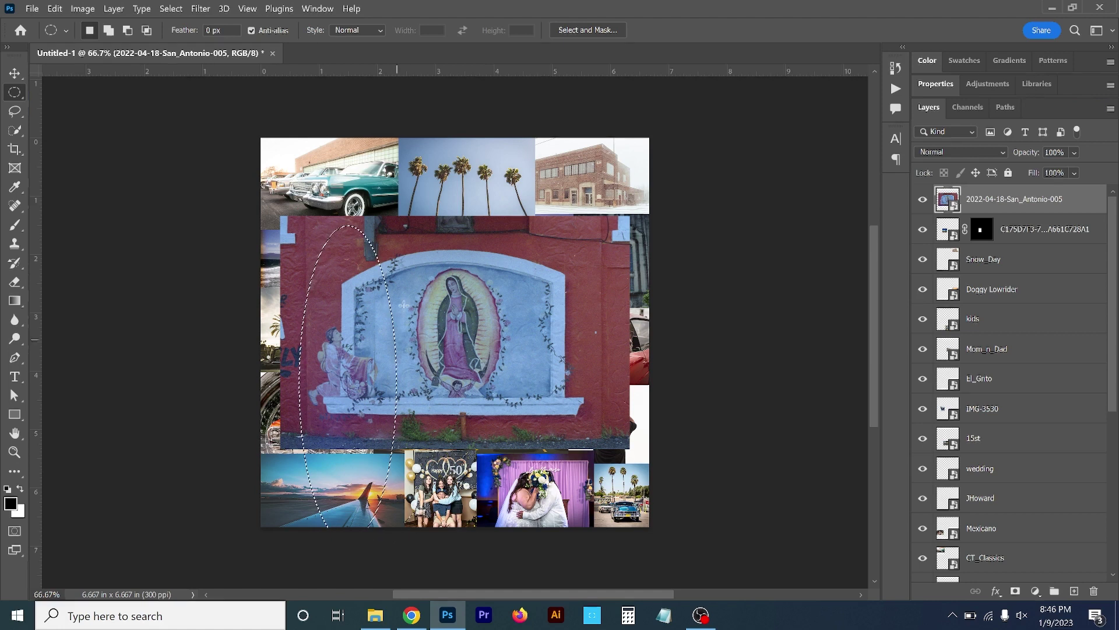
left_click(396, 236)
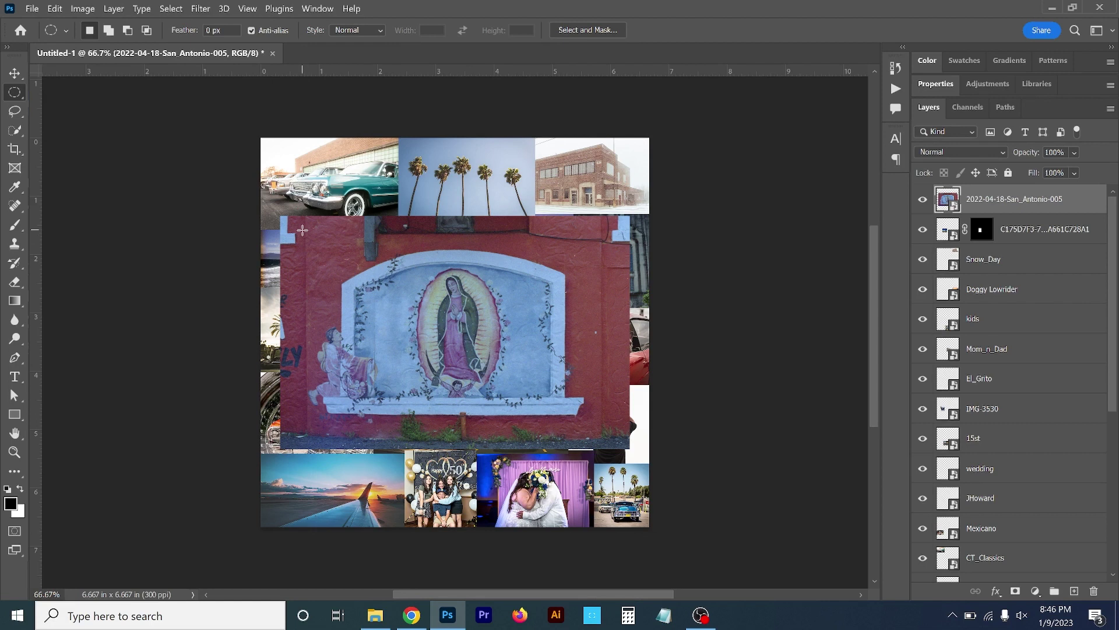
Step: Try a circular selection on the mural photo, move it to the canvas center, and deselect it
left_click_drag(303, 231, 510, 447)
left_click_drag(390, 330, 439, 321)
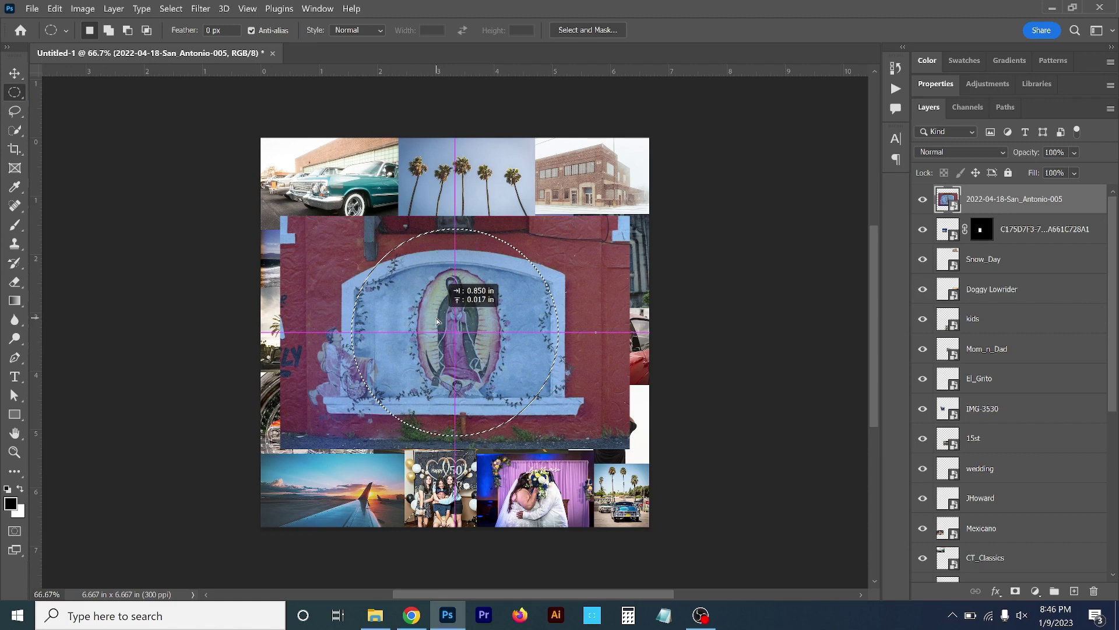
left_click_drag(439, 321, 357, 321)
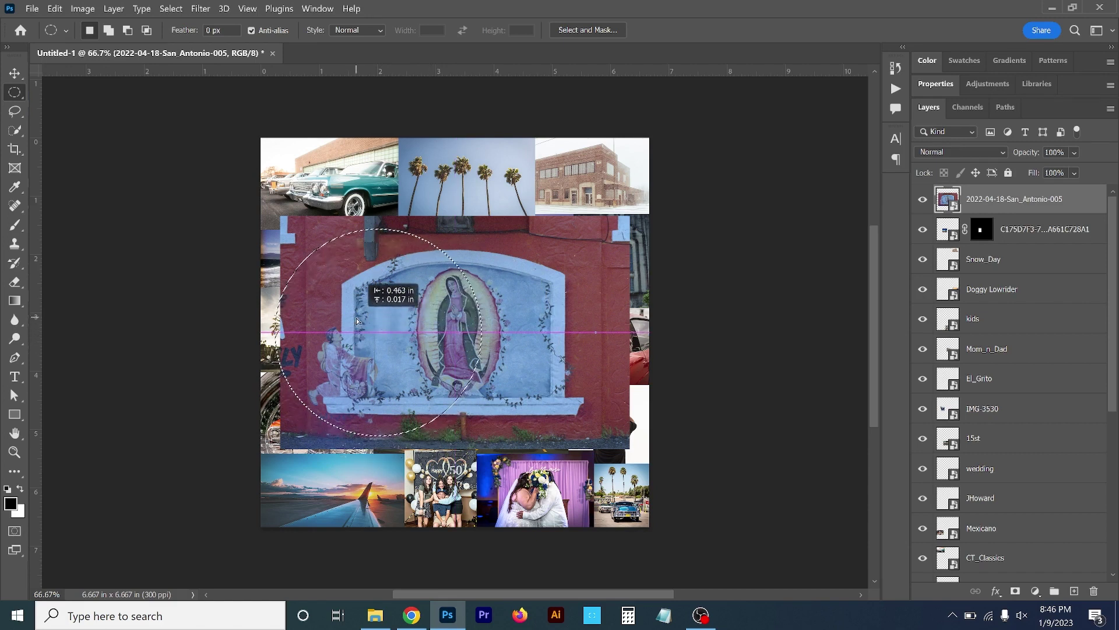
left_click_drag(357, 320, 438, 318)
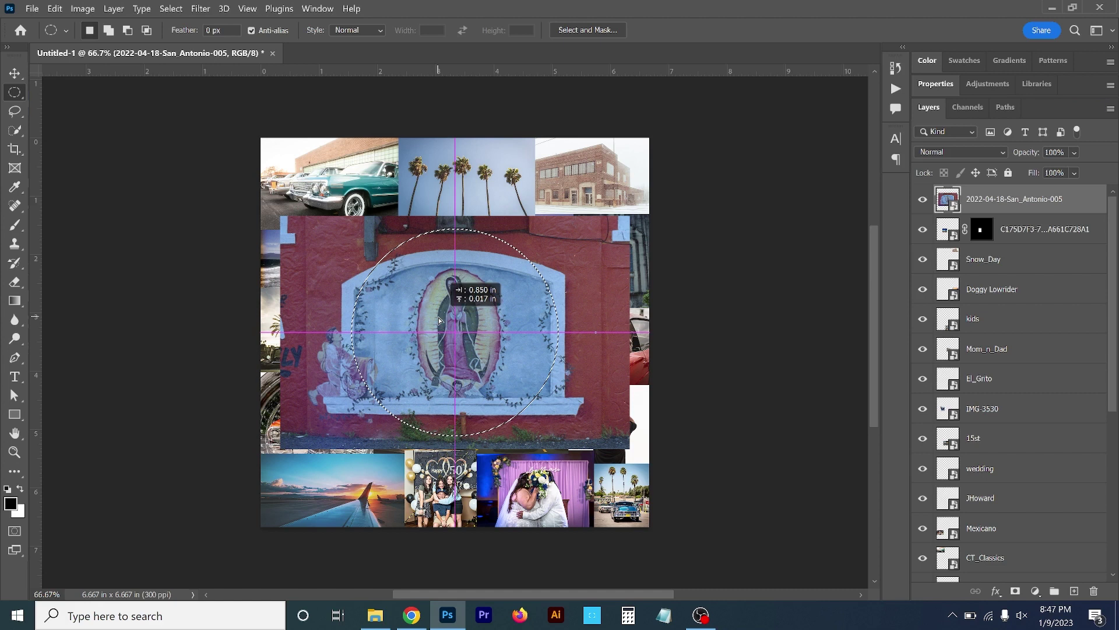
left_click(318, 259)
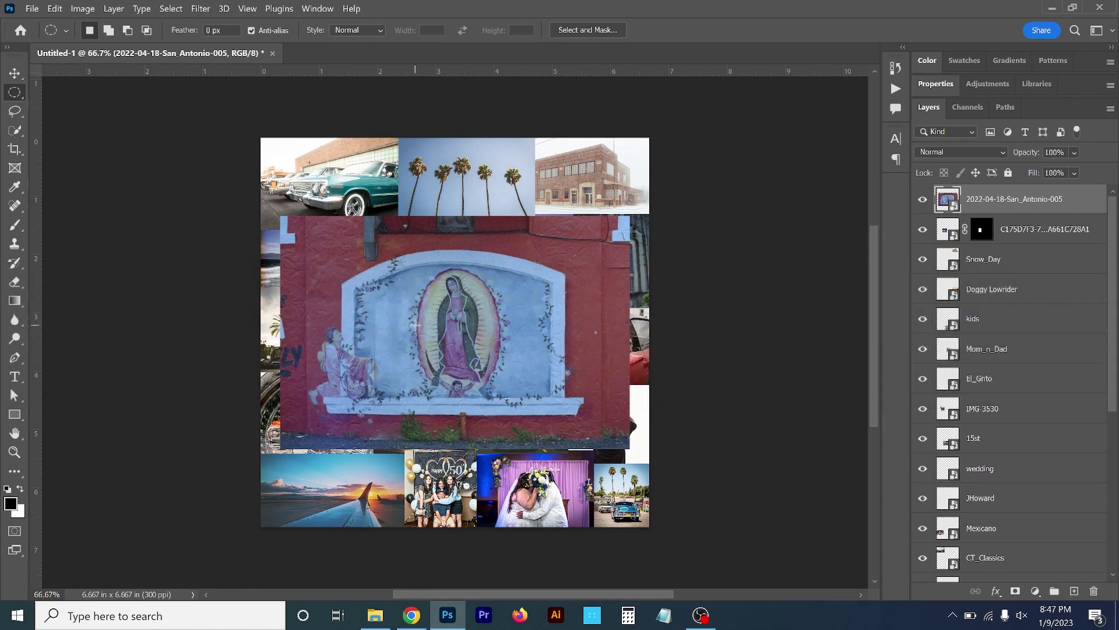
Step: Try circular selections from starting points near the mural's central figure, including one grown outward from the center, and clear them
left_click_drag(416, 325, 551, 451)
left_click(588, 372)
left_click_drag(454, 322, 614, 501)
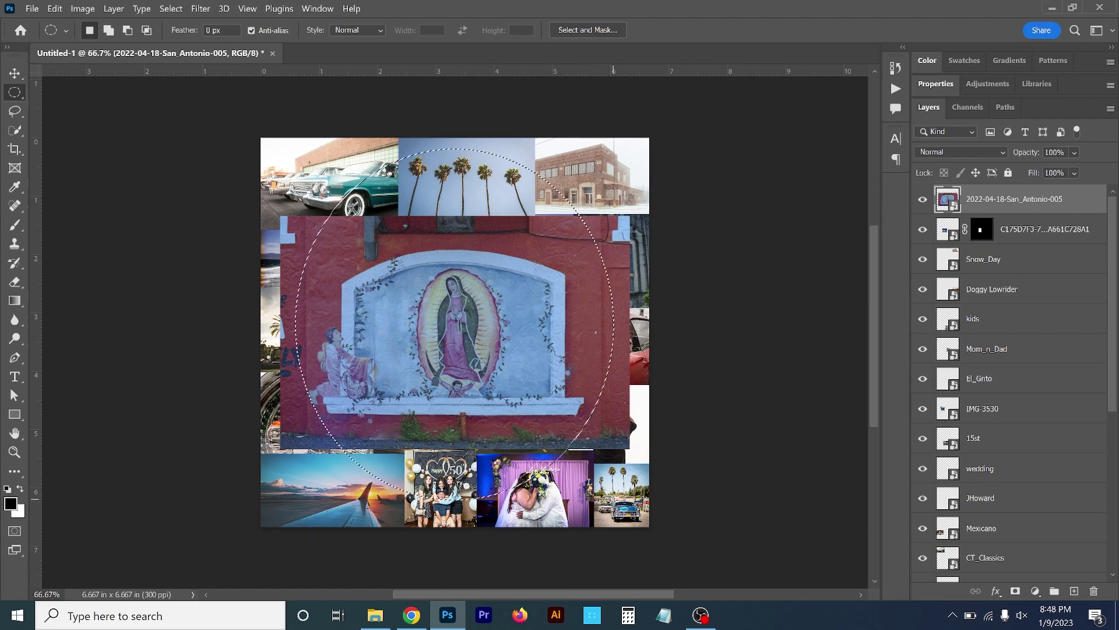
left_click(489, 341)
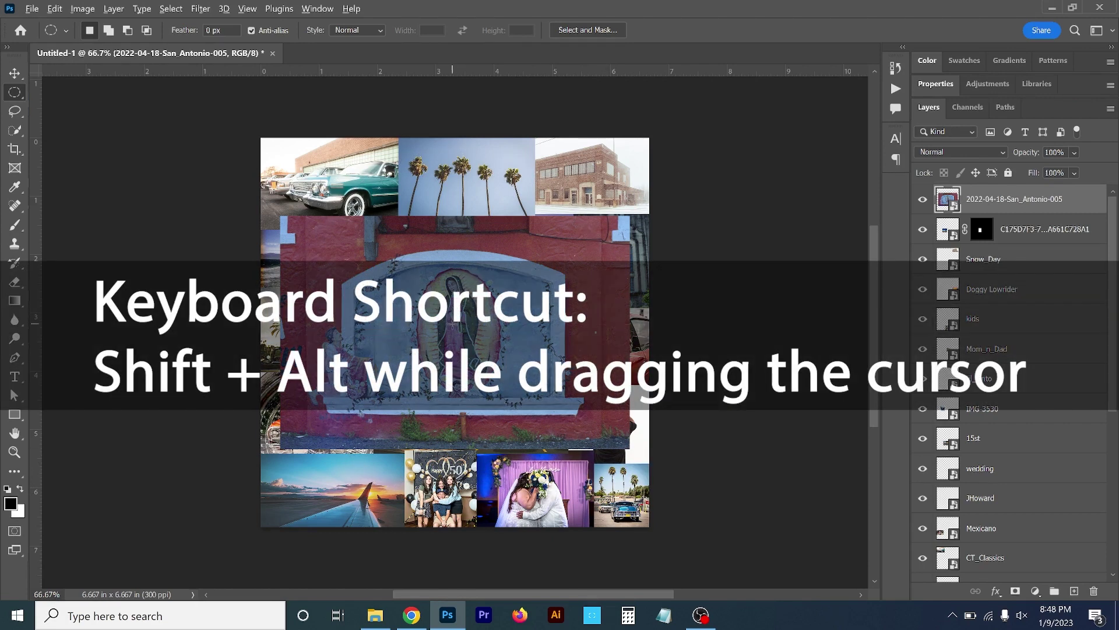
Step: Draw a circular selection outward from the center of the mural's Virgin figure, redoing it once
left_click_drag(452, 324, 589, 466)
key("ctrl+d")
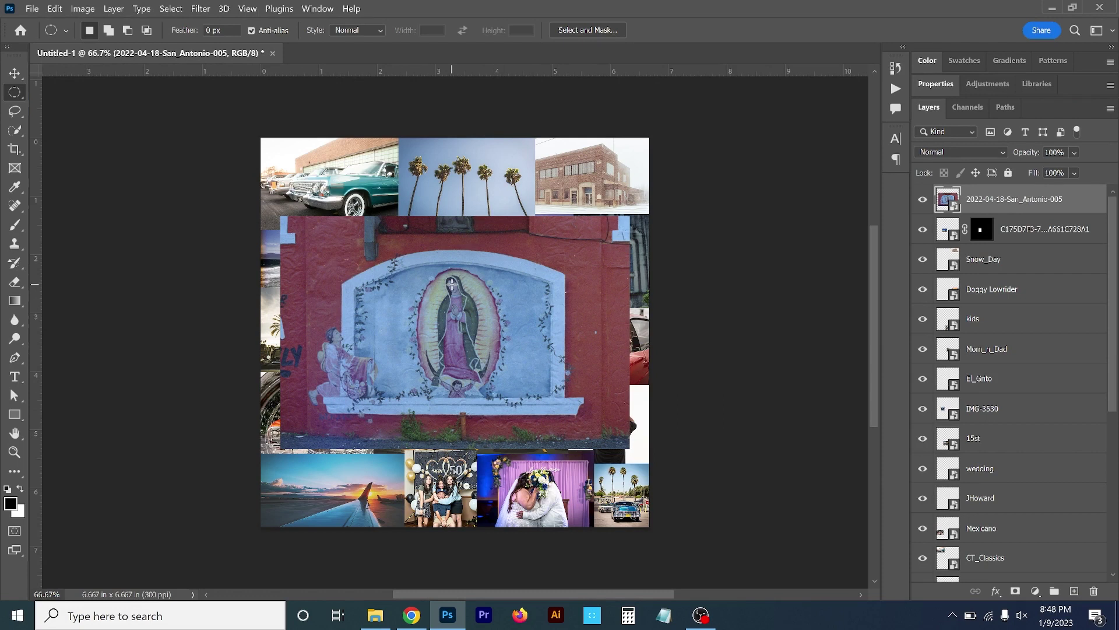
left_click_drag(452, 284, 544, 273)
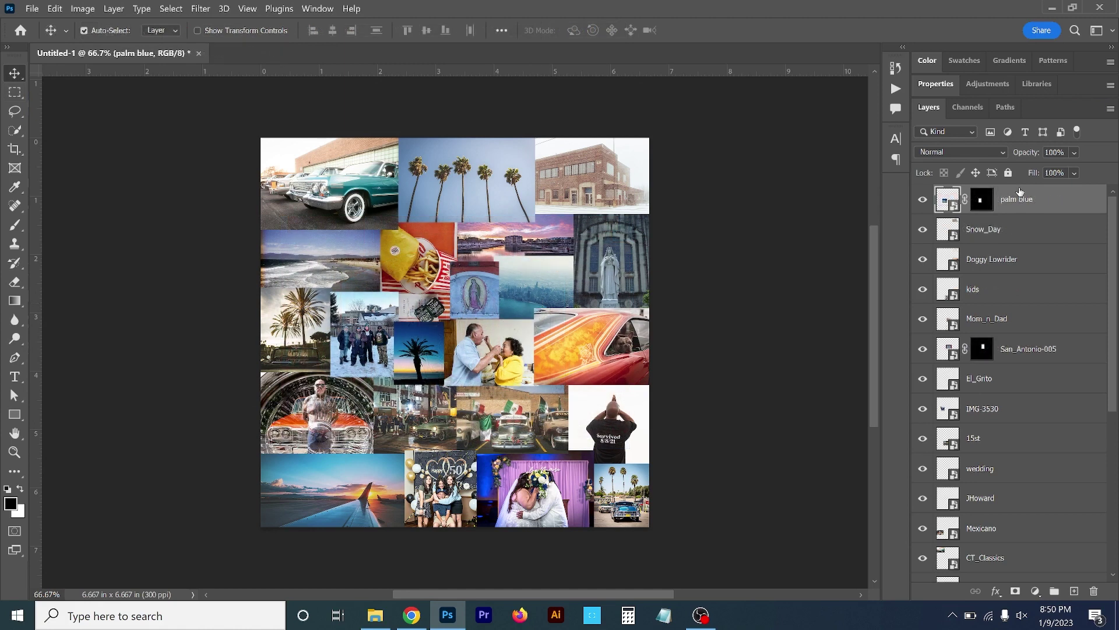
Step: Place the black-and-white full-body portrait of the man holding a camera from the Collage folder into the document
left_click(374, 615)
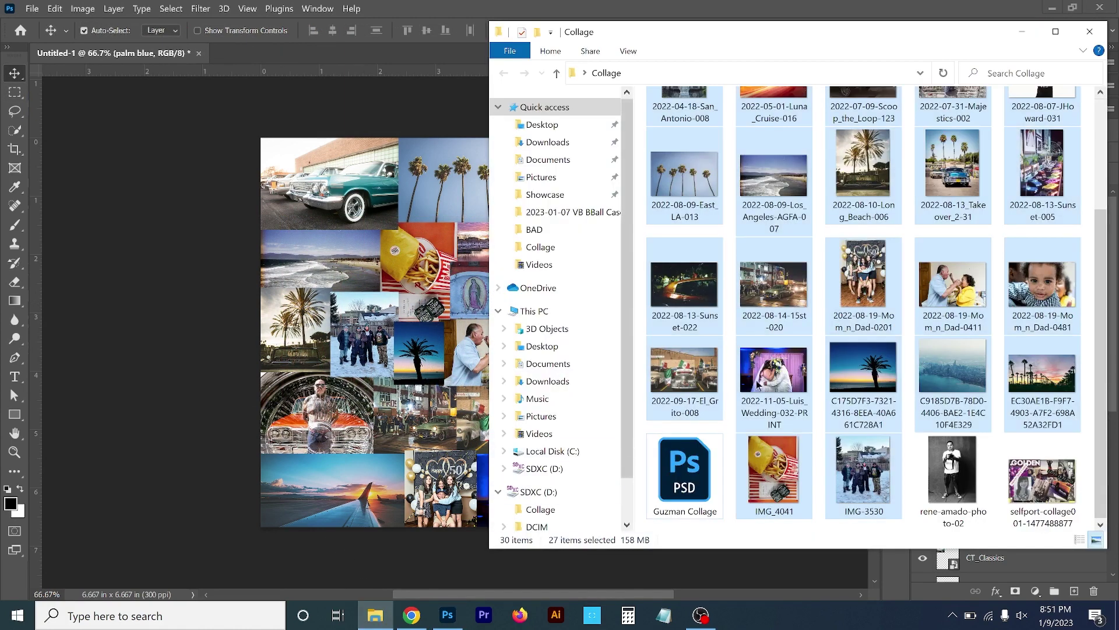
left_click(952, 472)
left_click_drag(954, 475, 473, 405)
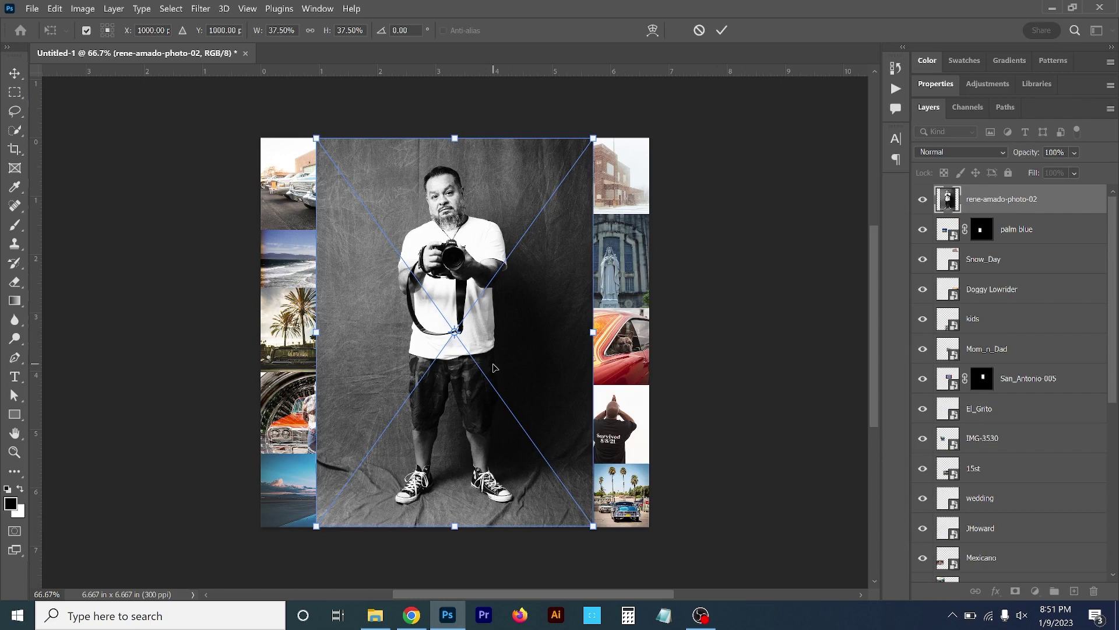
key("Return")
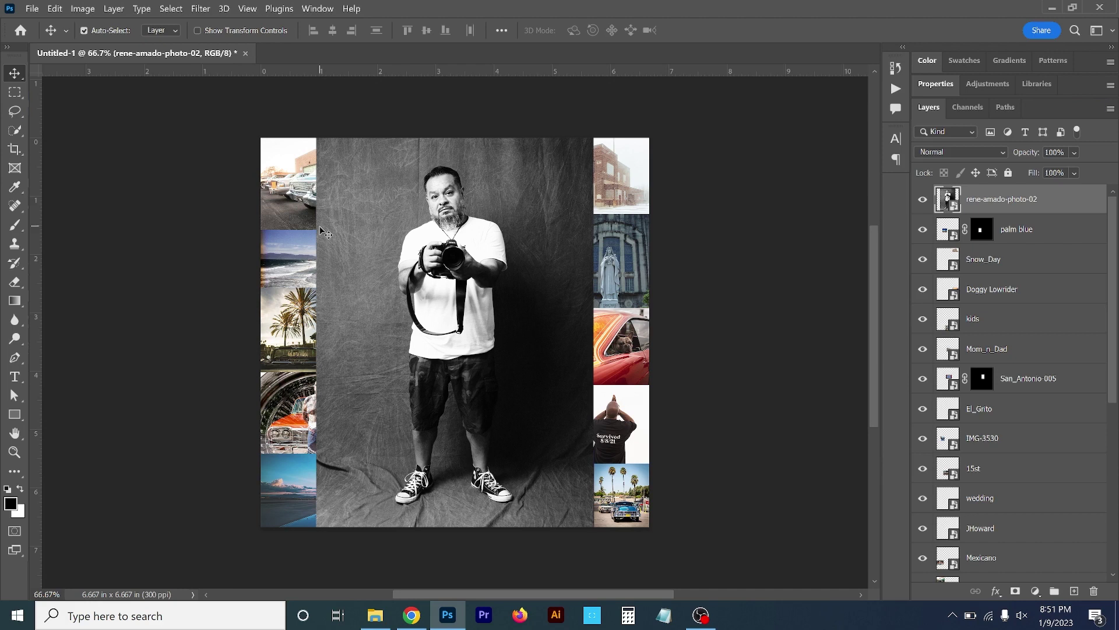
Step: Select the man in the full-body portrait automatically with the Subject selection command
left_click(170, 10)
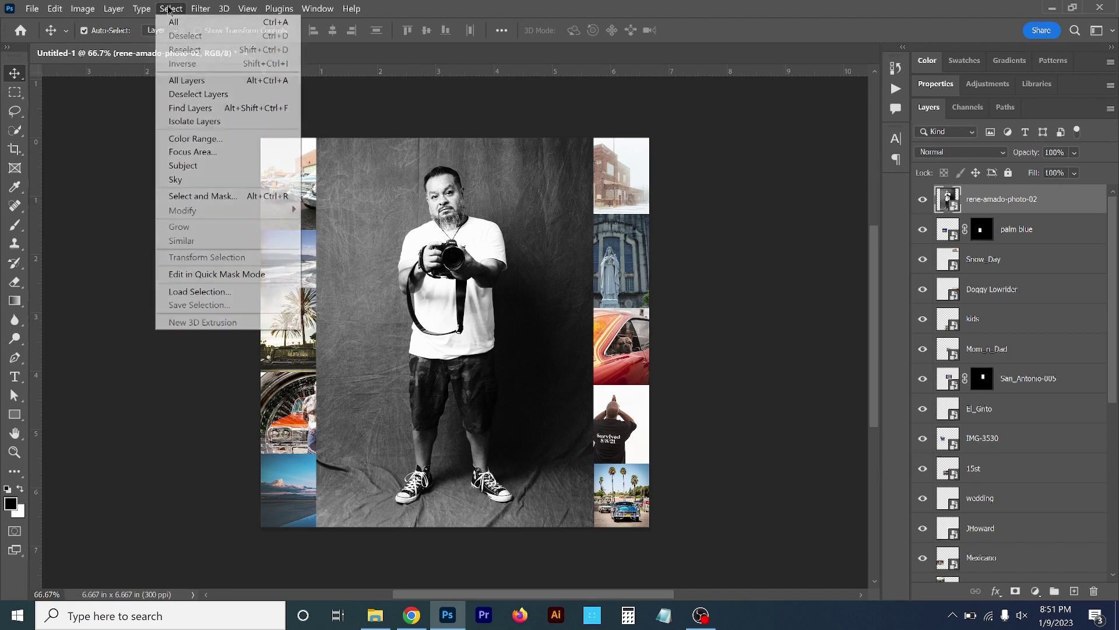
left_click(196, 172)
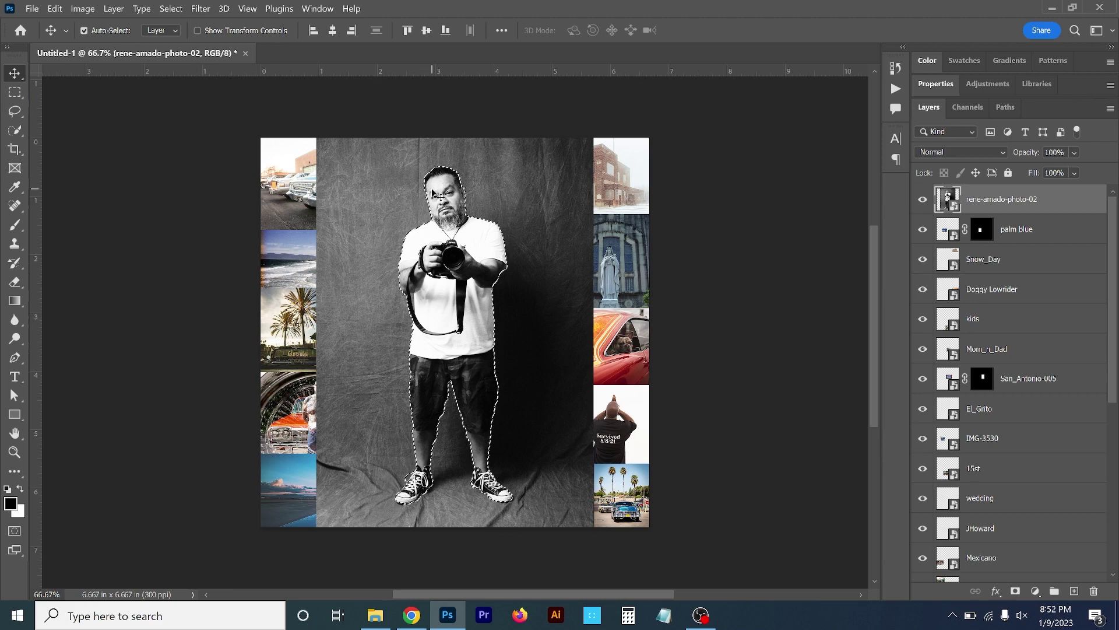
Step: Examine the selection outline up close around the man's head, shoulders, camera, shirt, legs and shoes
key("ctrl+plus")
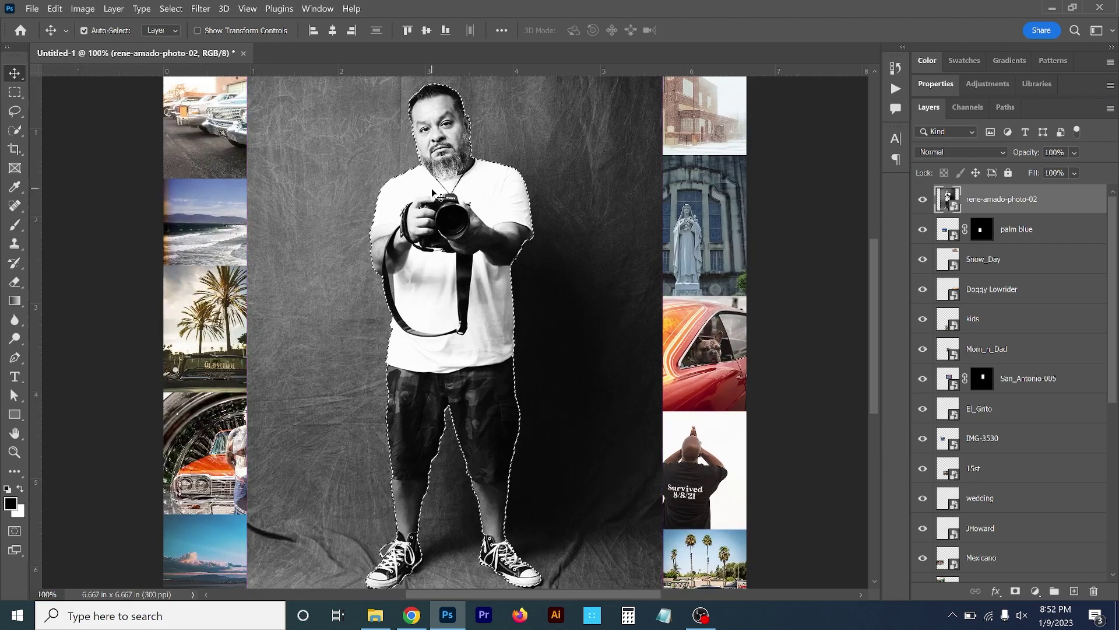
key("ctrl+plus")
key("ctrl+plus")
key("ctrl+plus")
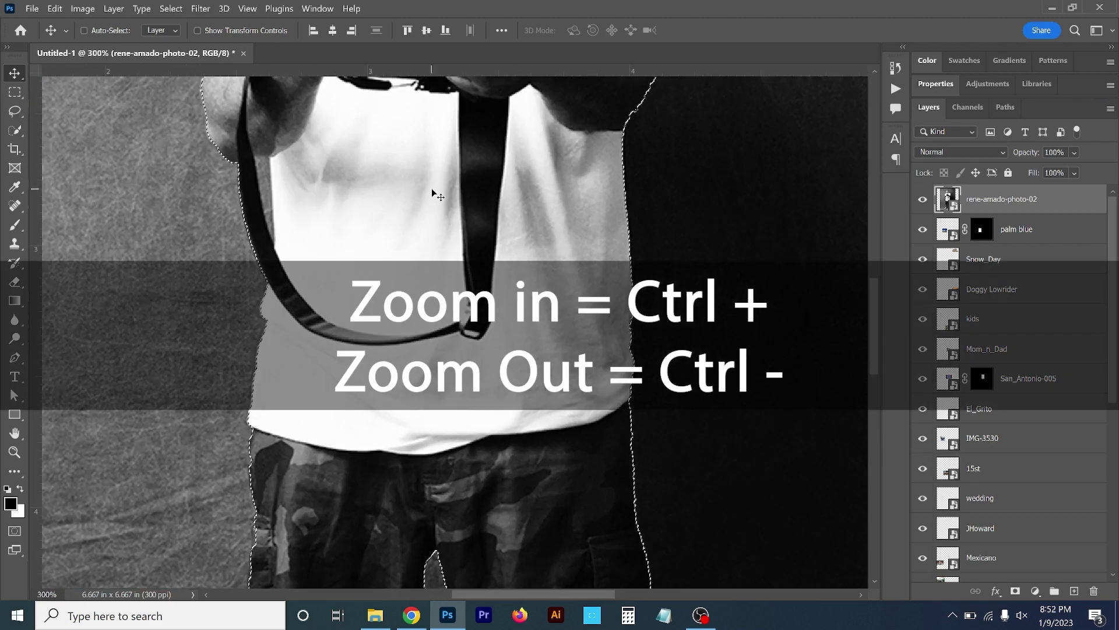
key("ctrl+plus")
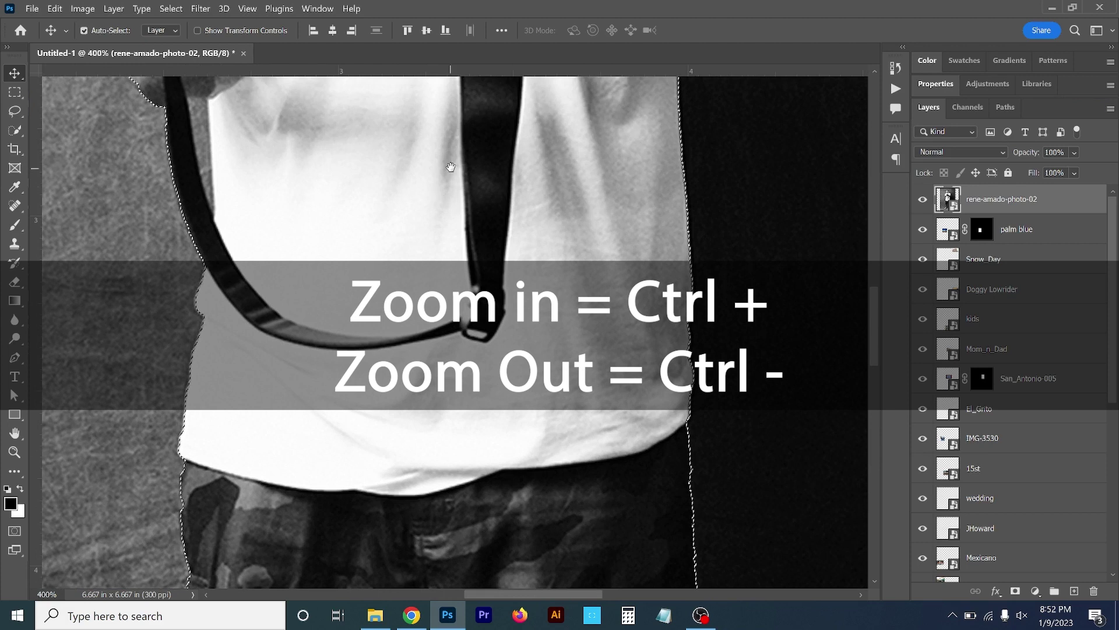
scroll(477, 213, "up", 10)
scroll(477, 213, "up", 10)
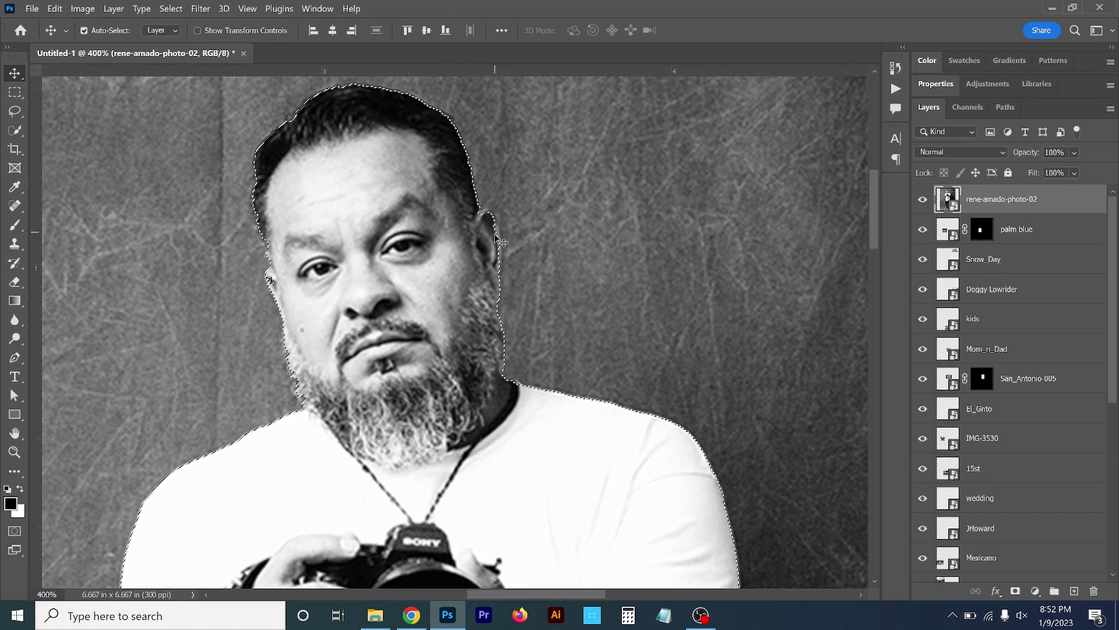
scroll(407, 471, "down", 12)
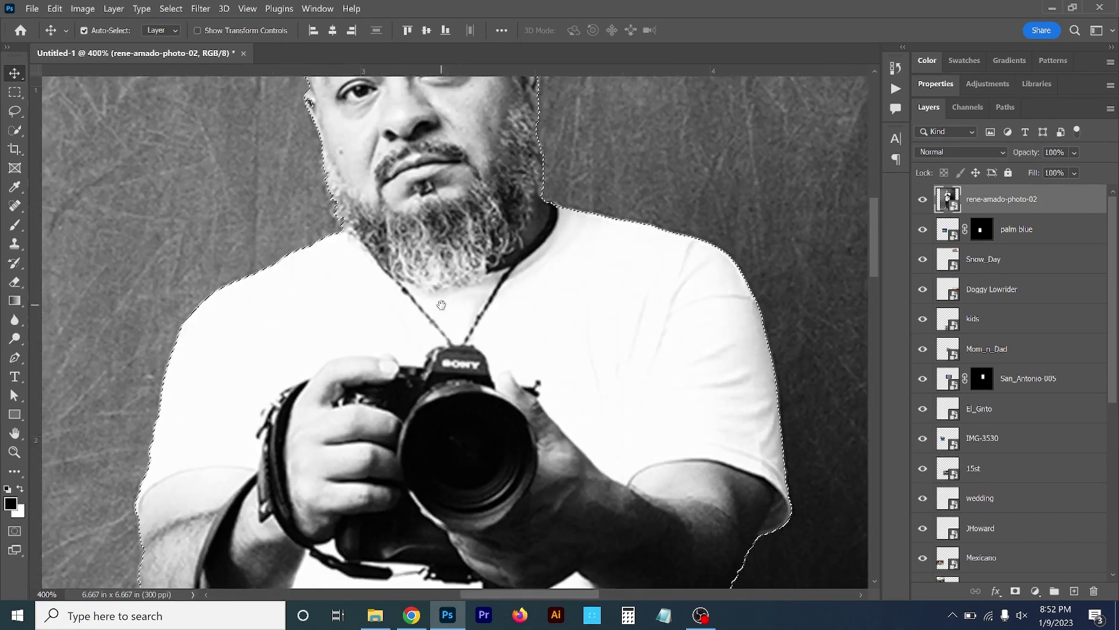
scroll(380, 279, "down", 18)
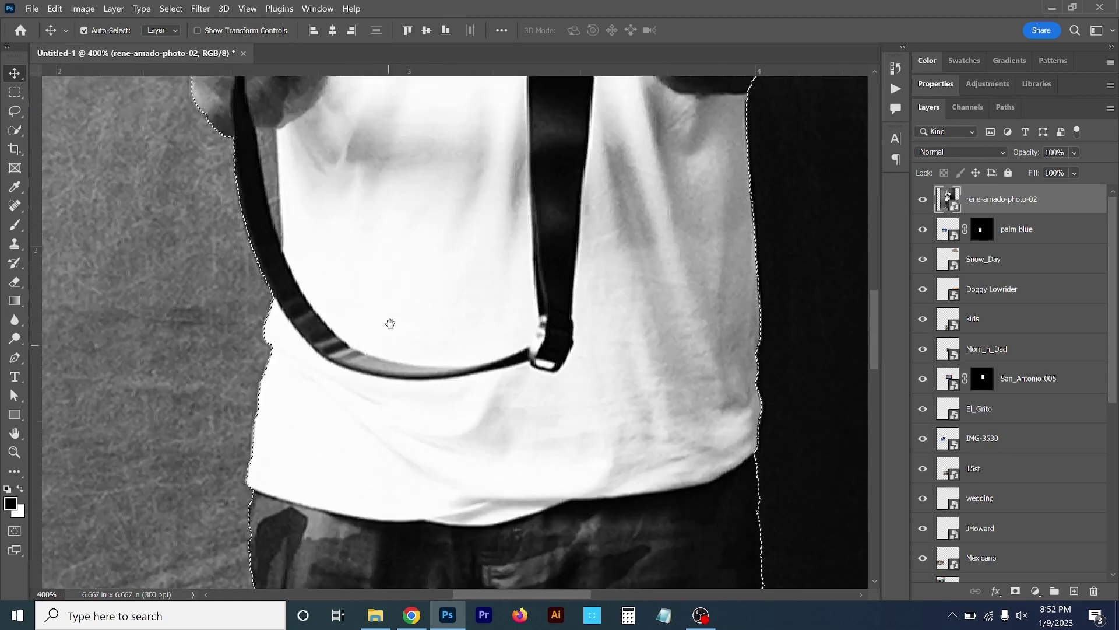
scroll(362, 478, "down", 13)
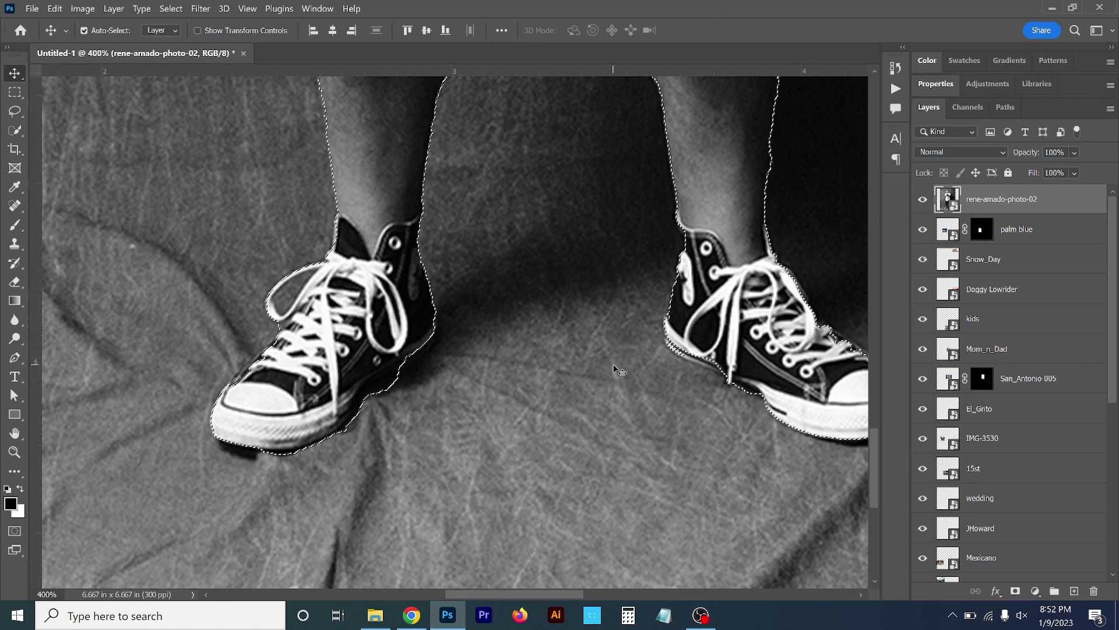
Step: Add a layer mask from the selection to the portrait layer, hiding the studio backdrop around the man
left_click(1015, 589)
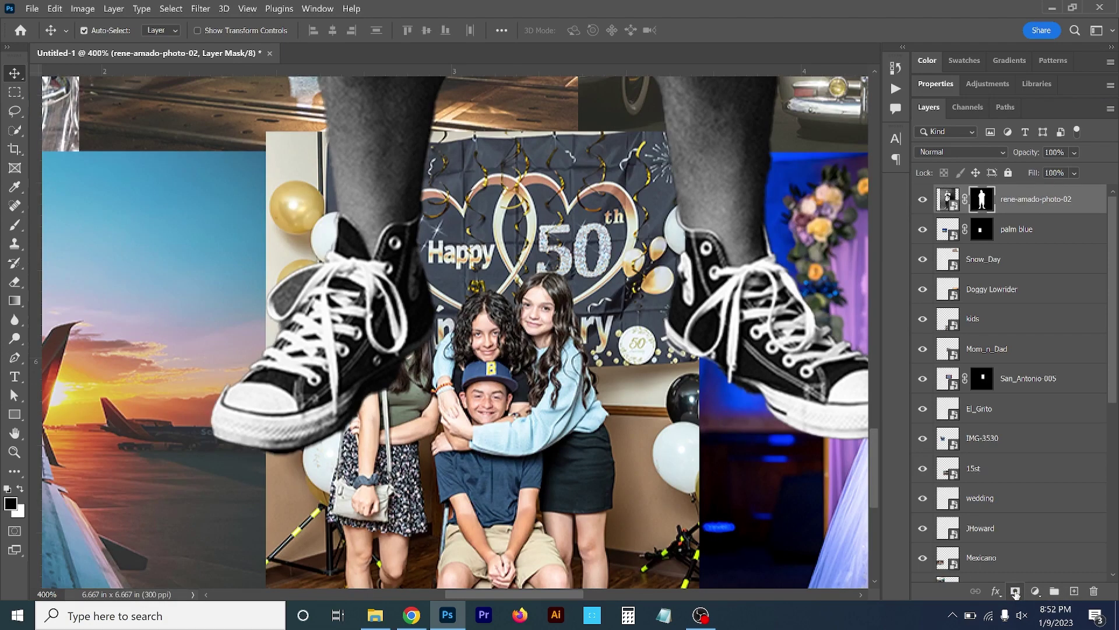
key("ctrl+minus")
key("ctrl+minus")
key("ctrl+minus")
key("ctrl+minus")
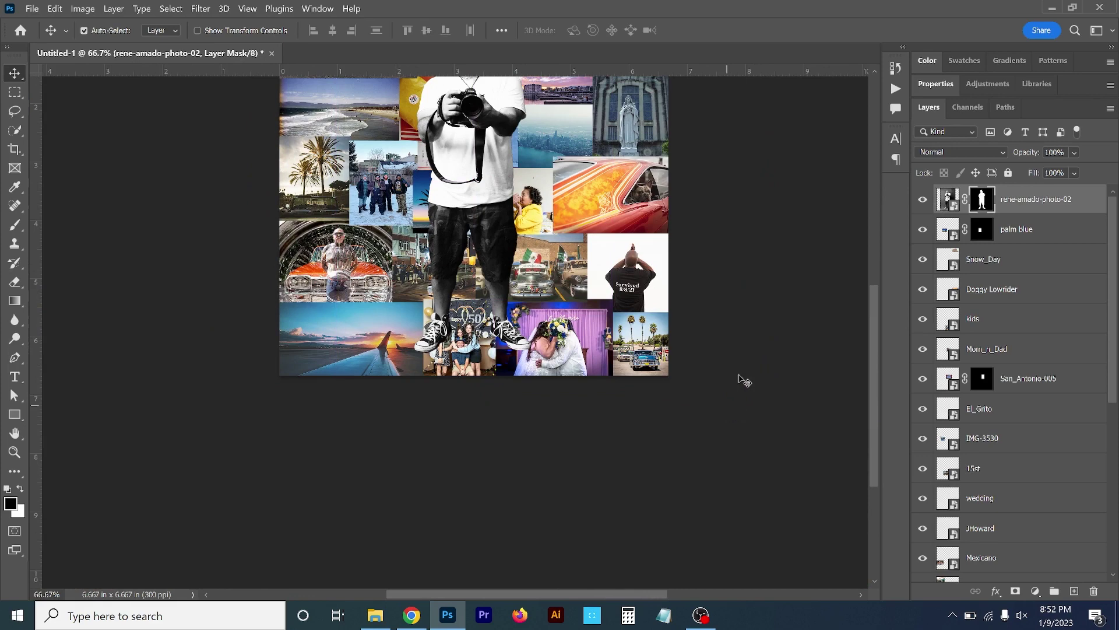
Step: Examine the masked cut-out's edges up close from the camera strap and shirt down to the sneakers
key("ctrl+plus")
key("ctrl+plus")
key("ctrl+plus")
key("ctrl+plus")
key("ctrl+plus")
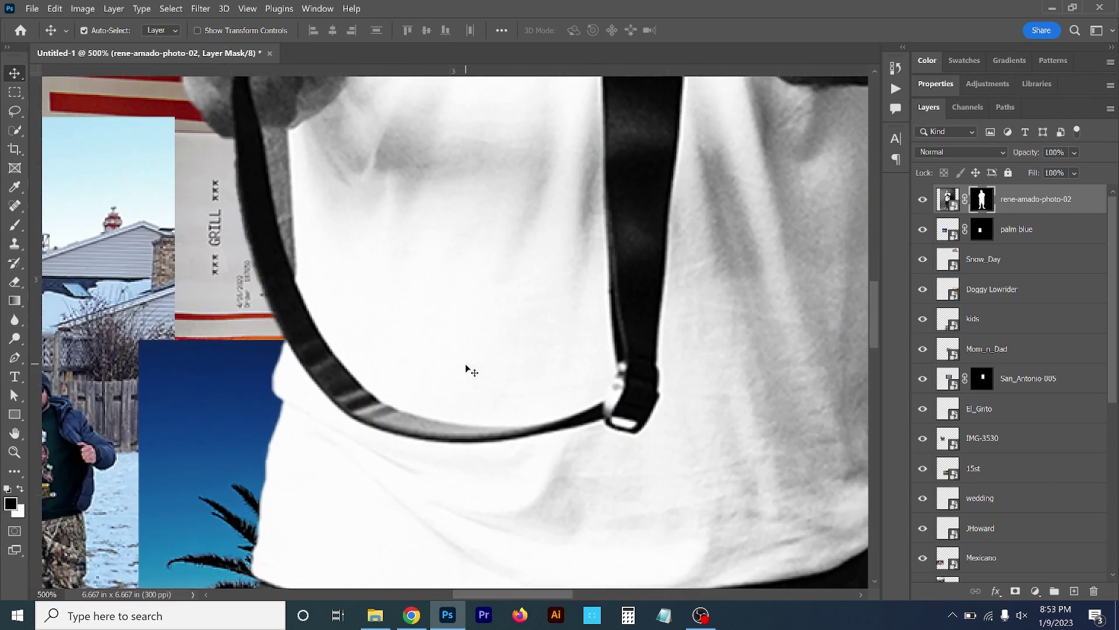
left_click_drag(471, 371, 429, 180)
left_click_drag(408, 408, 524, 192)
left_click_drag(513, 443, 477, 396)
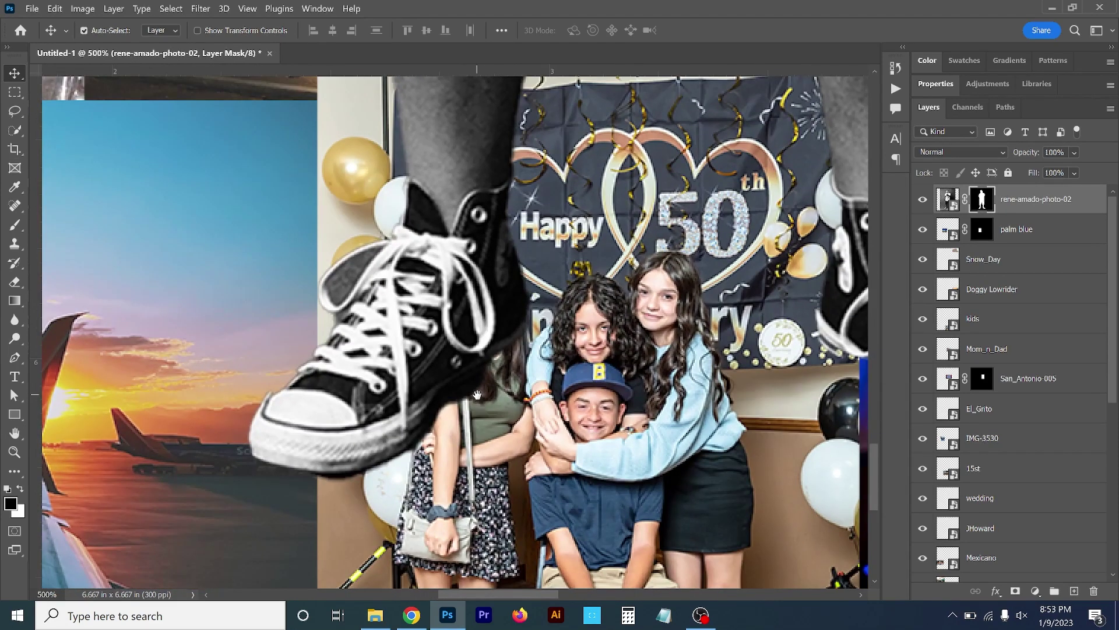